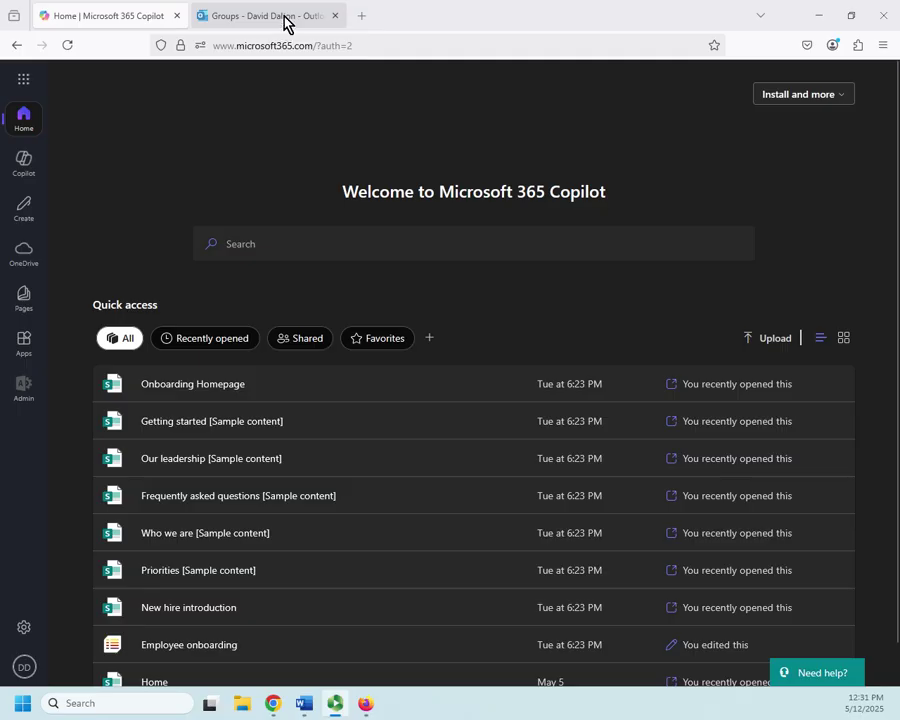
- Switch to Outlook and open the Groups home page from the mailbox
left_click(23, 80)
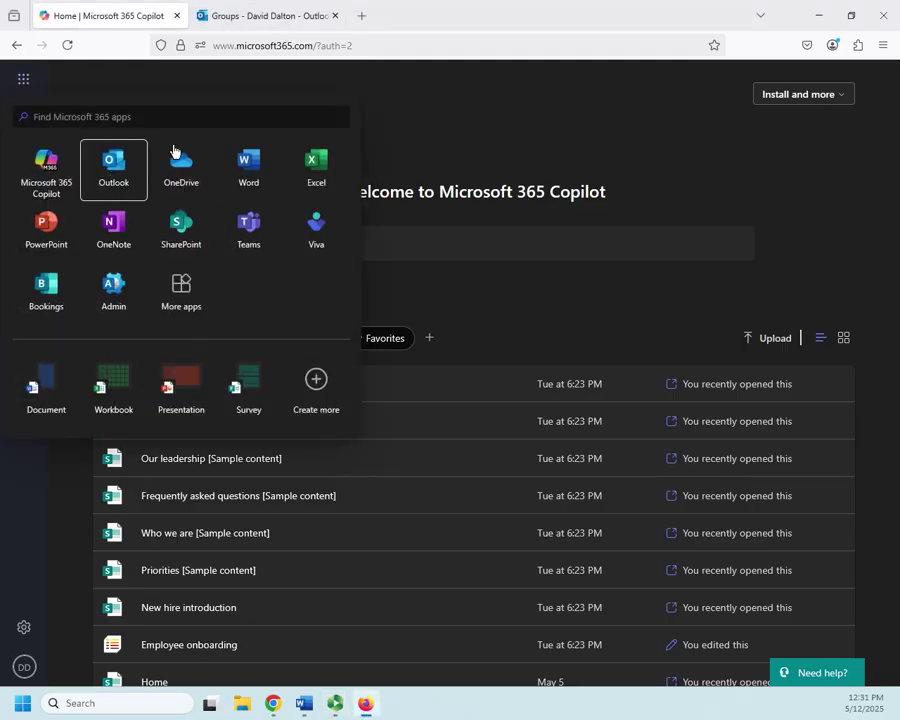
left_click(450, 110)
left_click(243, 14)
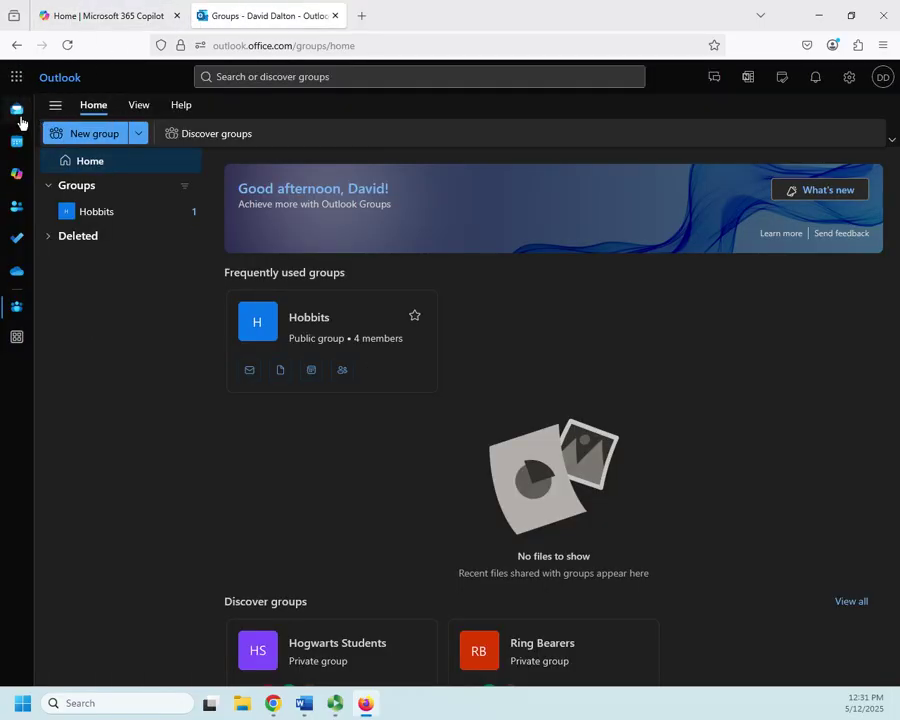
left_click(17, 109)
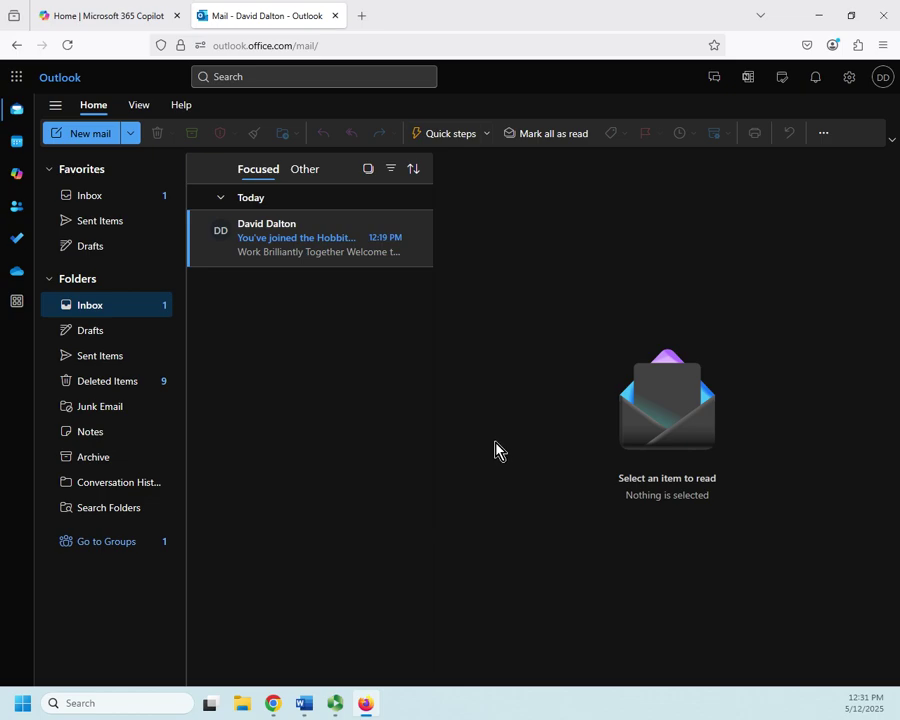
left_click(90, 547)
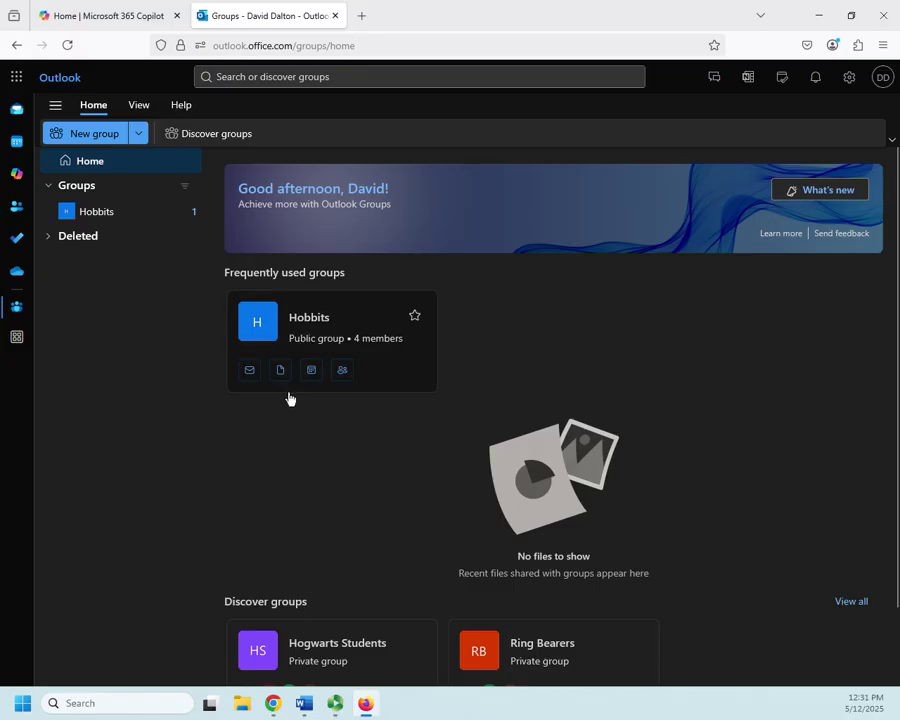
- Examine the Hobbits group's members, files, events and email, and its options for following messages in the inbox
scroll(362, 413, "down", 2)
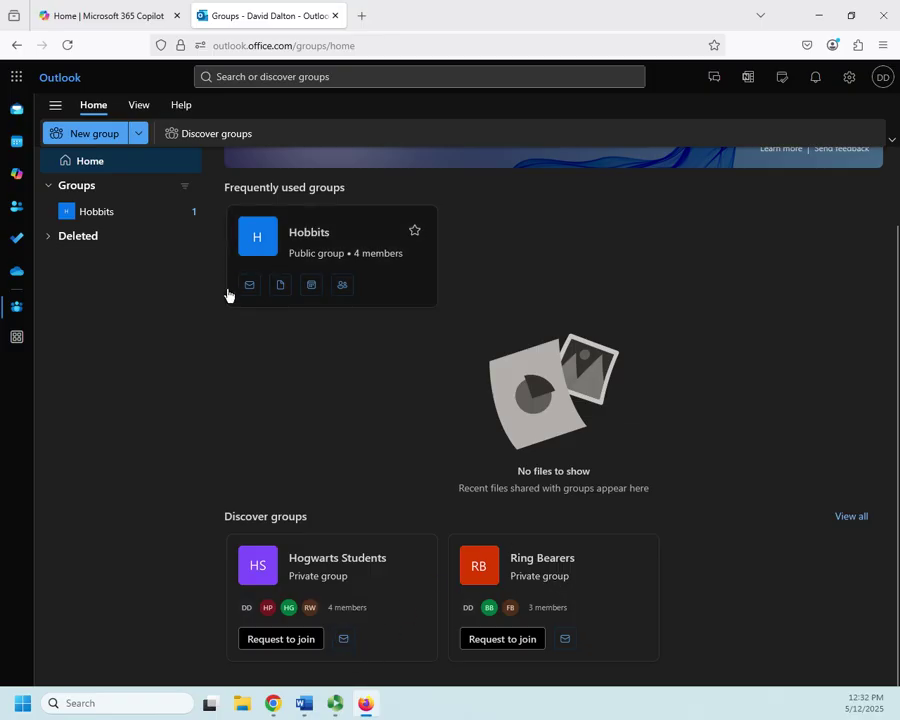
left_click(341, 288)
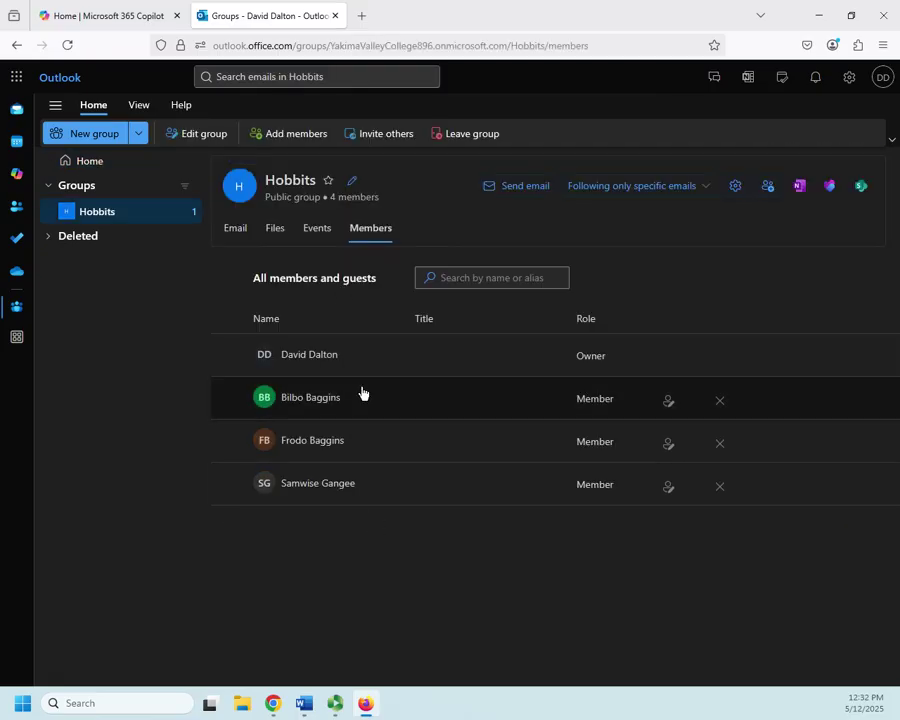
left_click(275, 233)
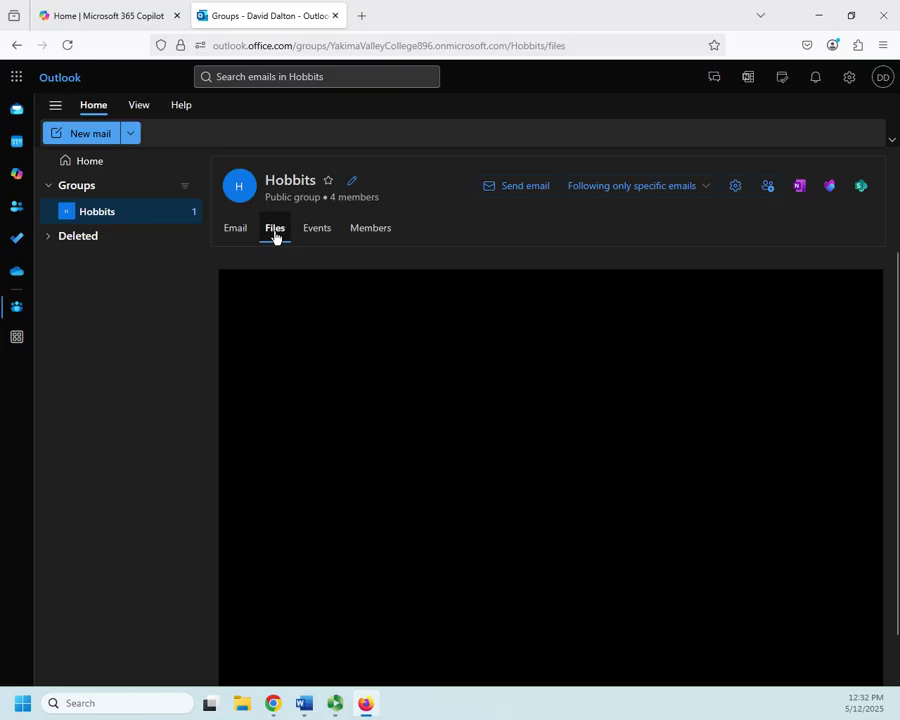
left_click(322, 232)
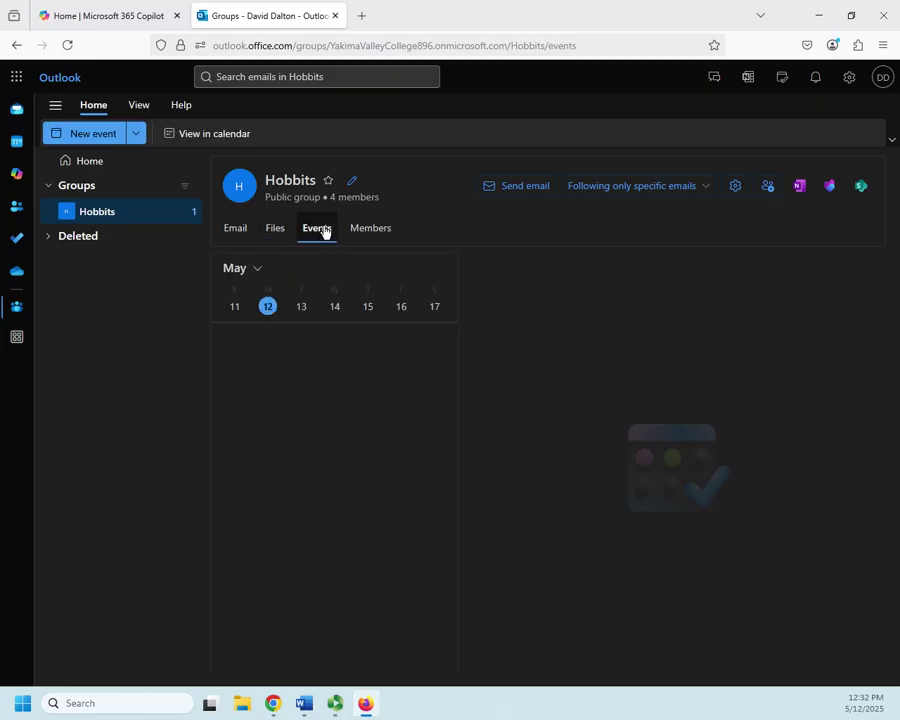
left_click(232, 230)
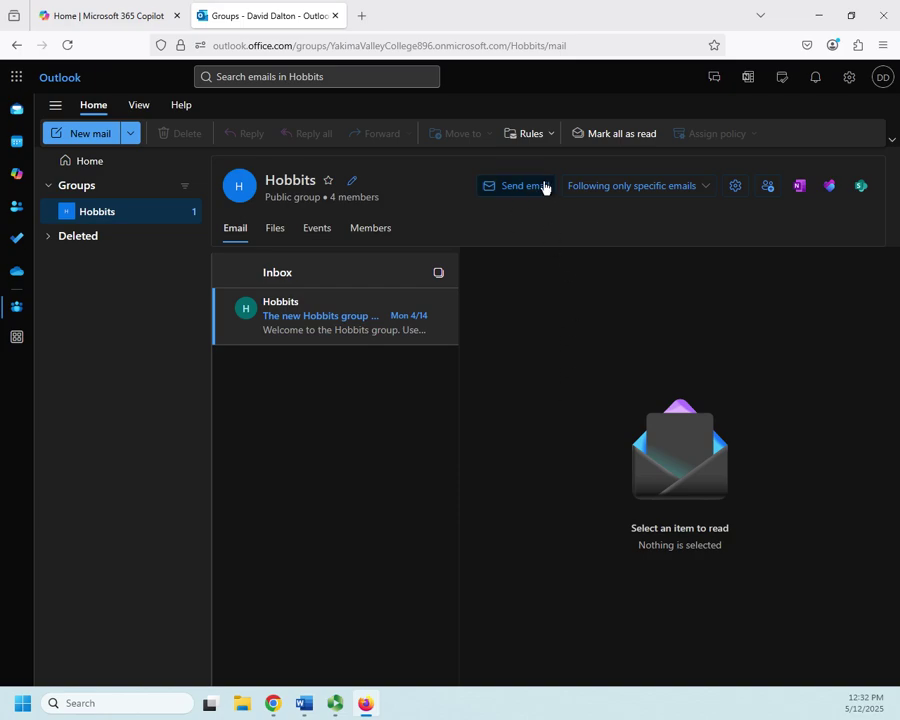
left_click(707, 190)
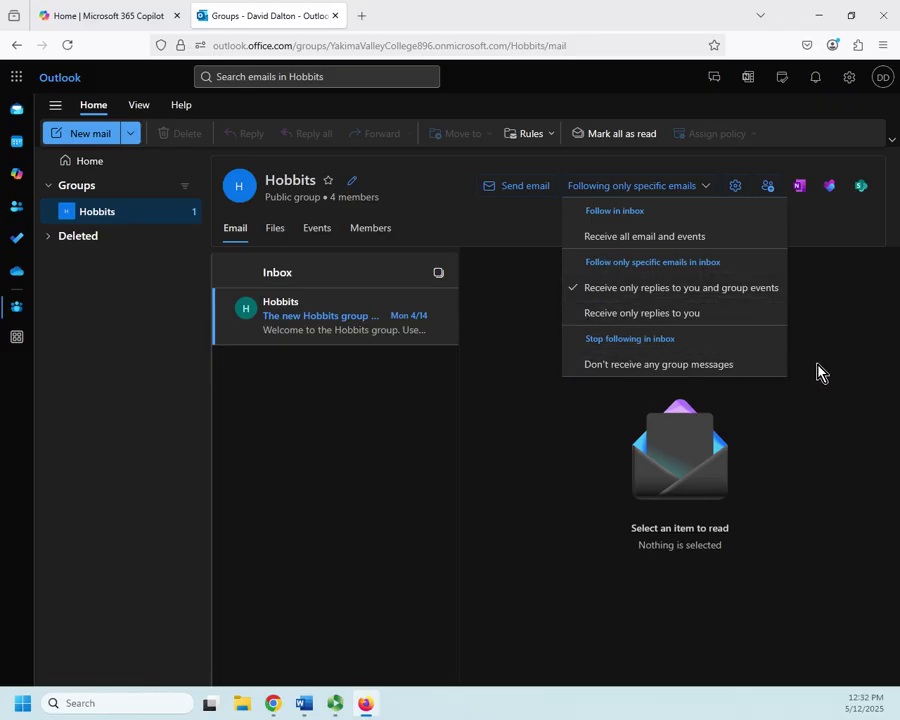
left_click(548, 235)
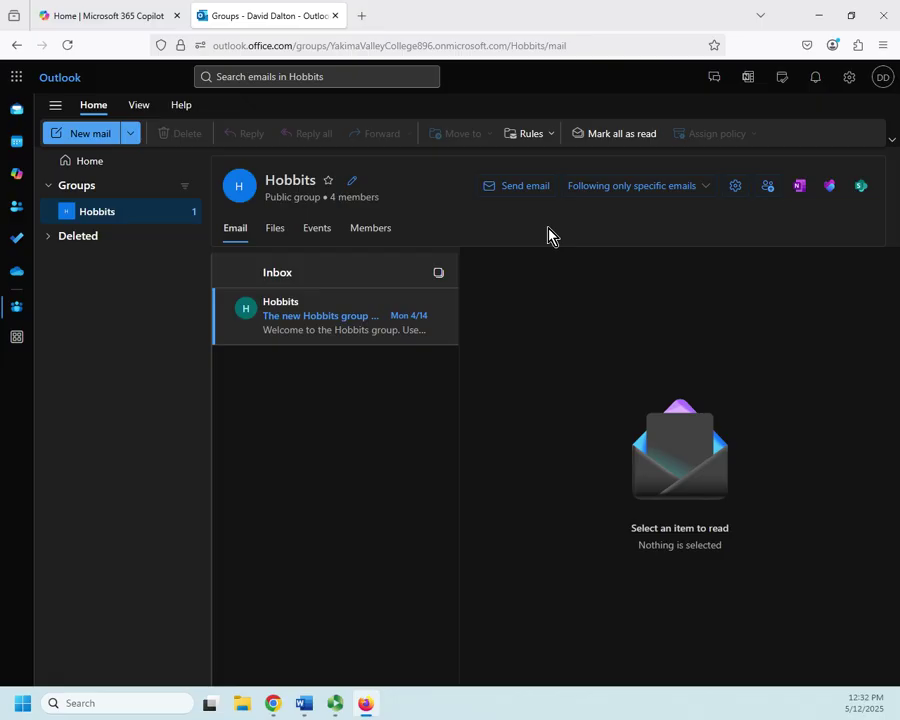
- Request to leave the Hobbits group from its group settings and proceed to transferring ownership
left_click(736, 187)
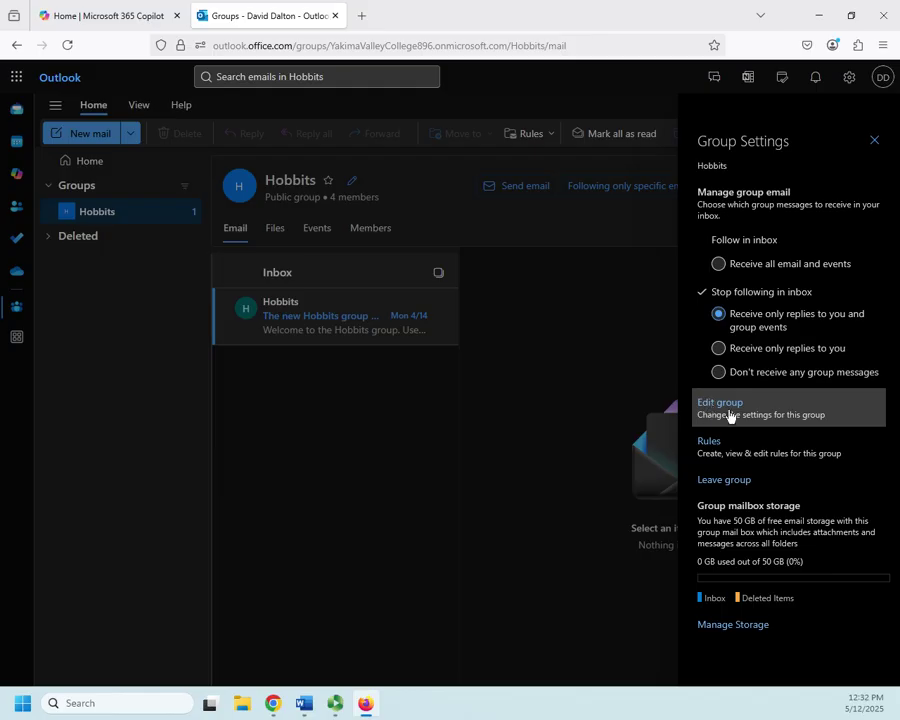
left_click(722, 481)
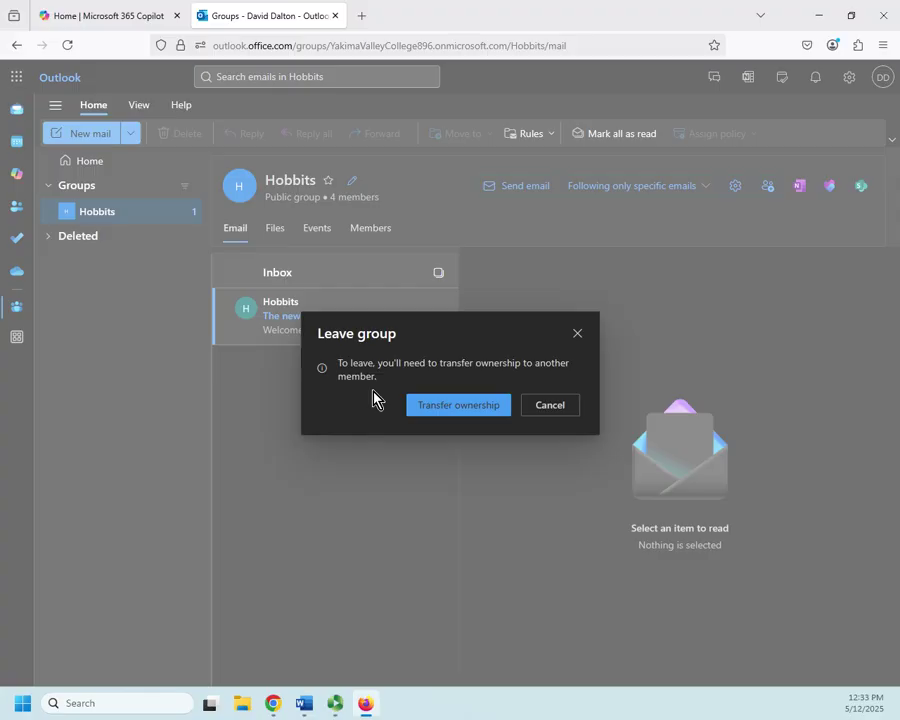
left_click(474, 414)
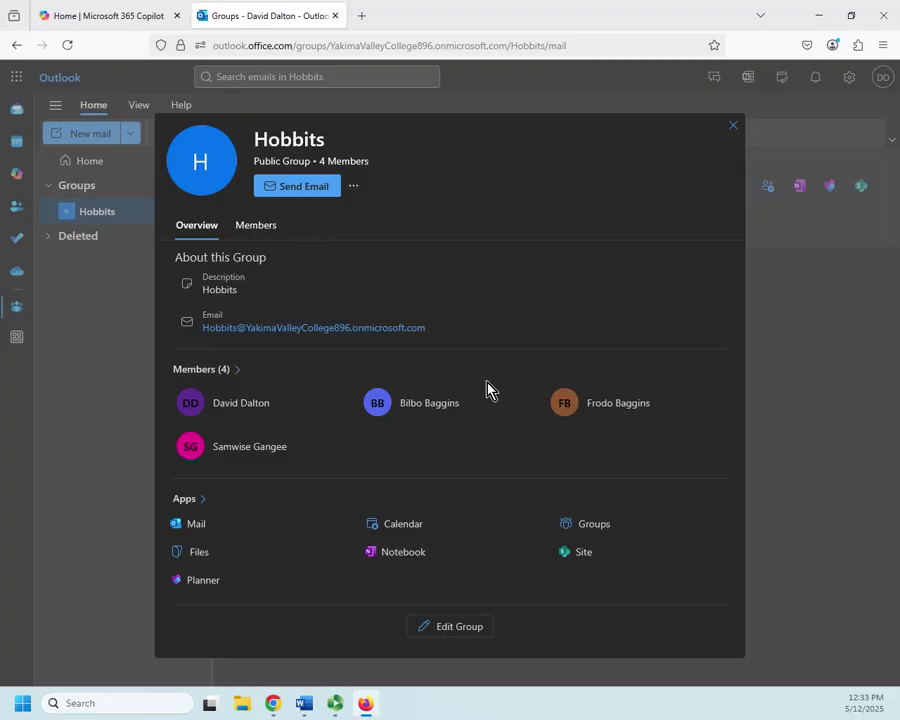
- View a group member's profile and the Hobbits group's editing options, discarding the edit form without changes
left_click(444, 404)
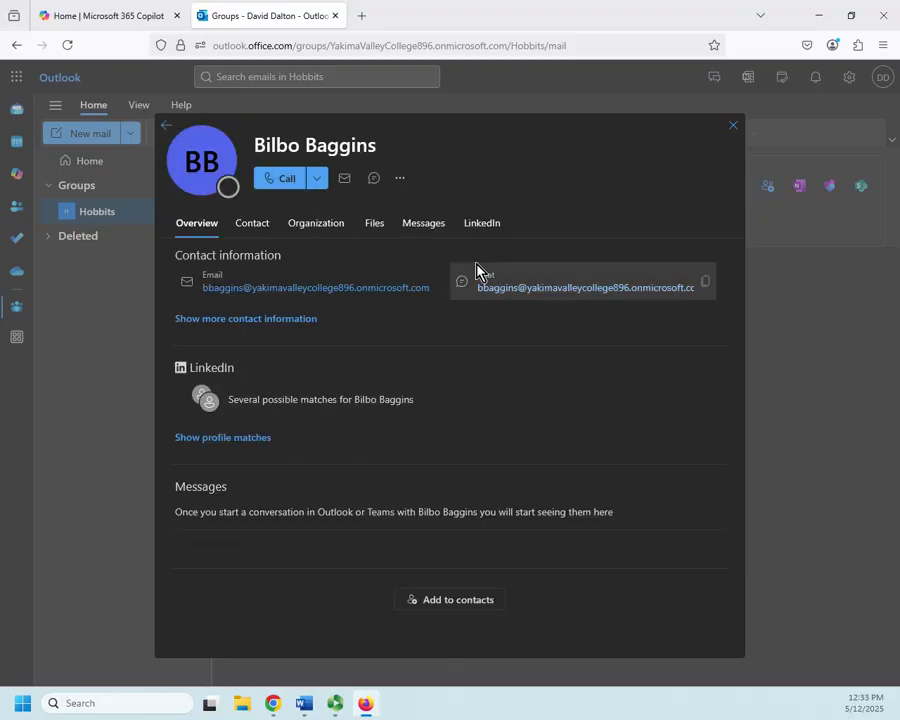
left_click(165, 127)
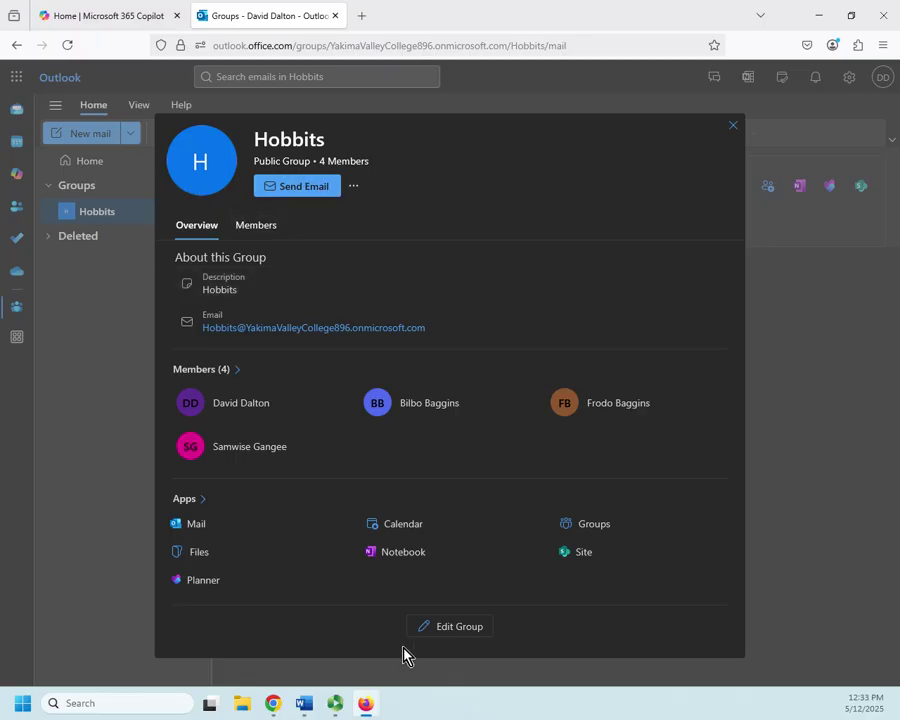
left_click(459, 627)
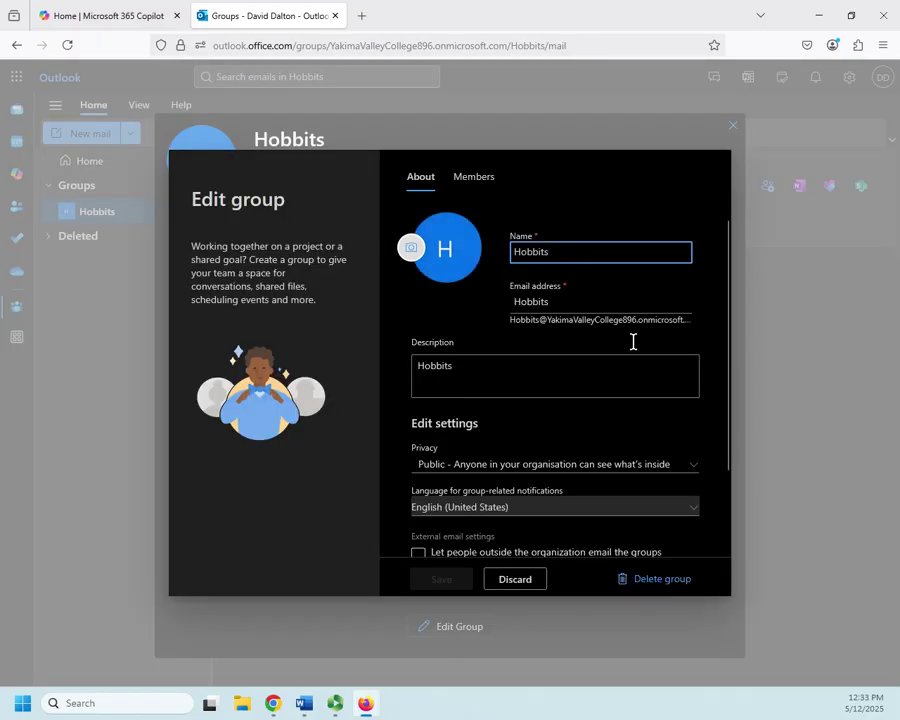
scroll(587, 295, "down", 3)
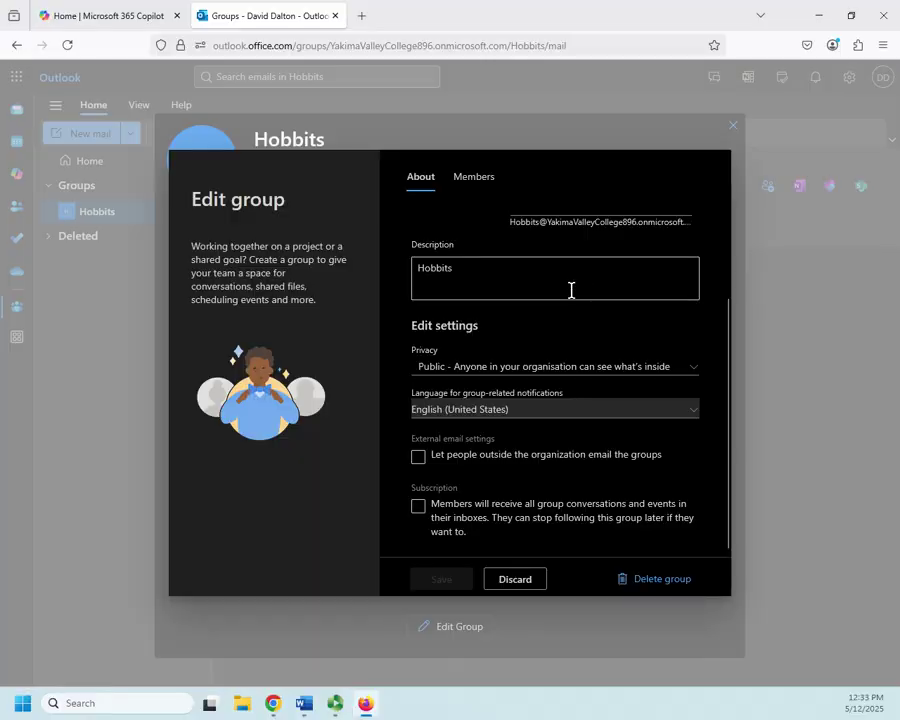
left_click(522, 582)
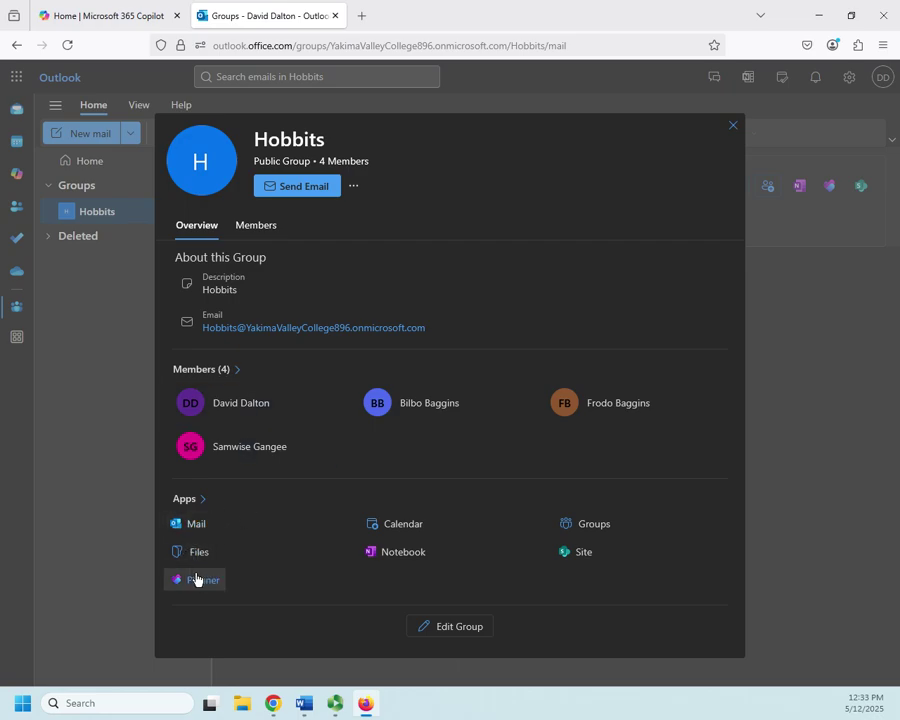
- Transfer ownership of Hobbits by making the first listed member an Owner and changing the original owner's role to Member
left_click(255, 226)
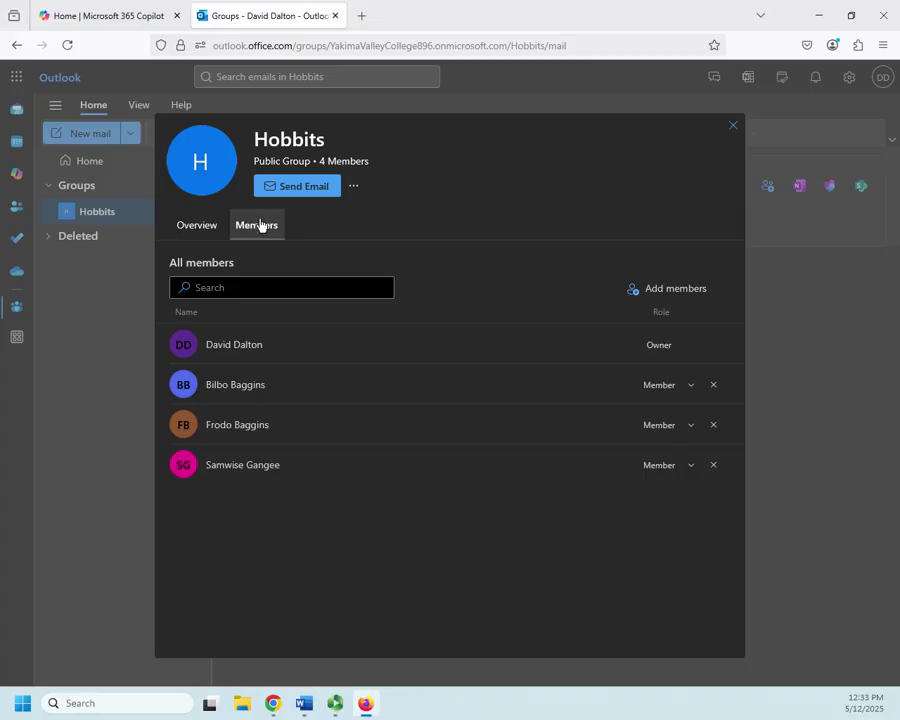
left_click(691, 387)
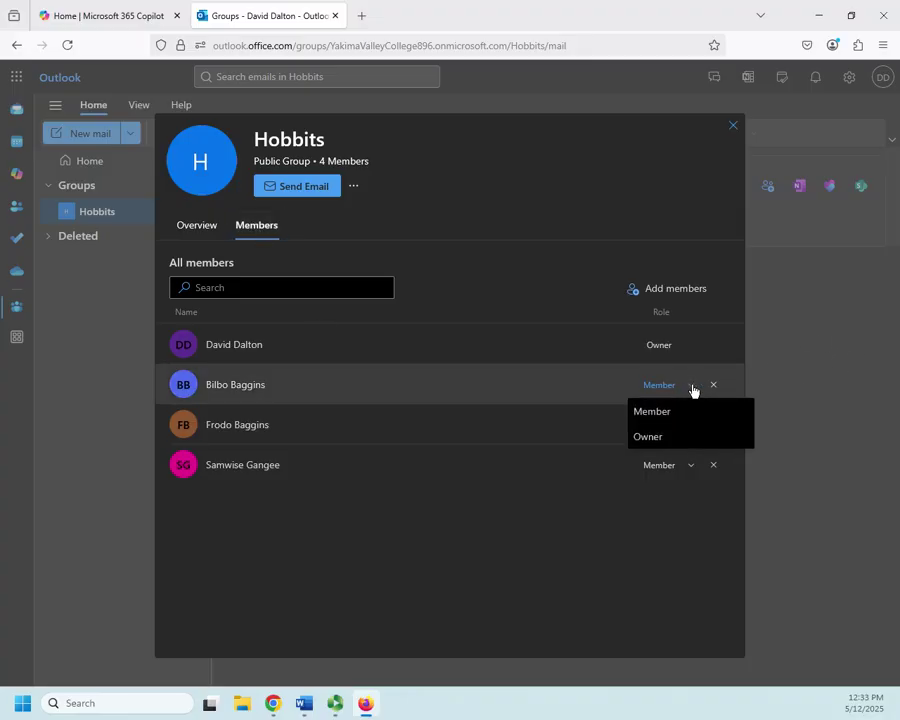
left_click(650, 437)
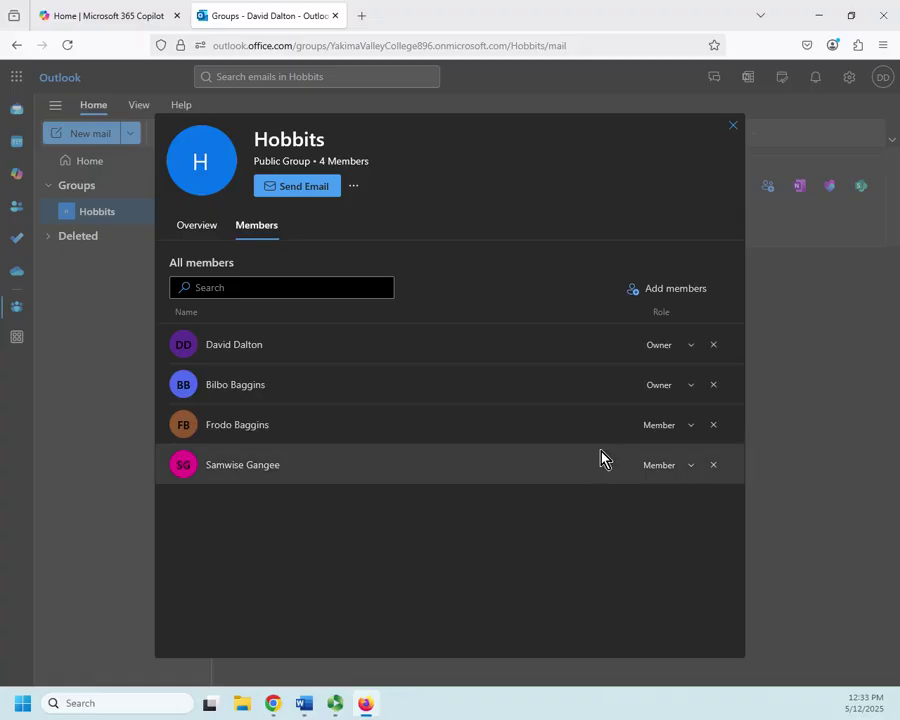
left_click(690, 346)
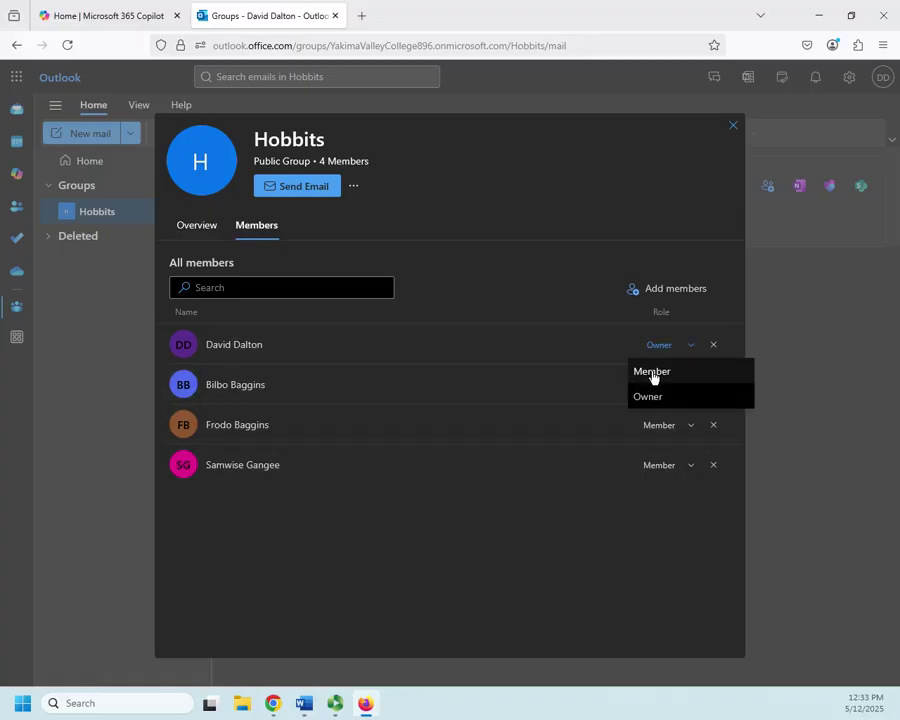
left_click(651, 375)
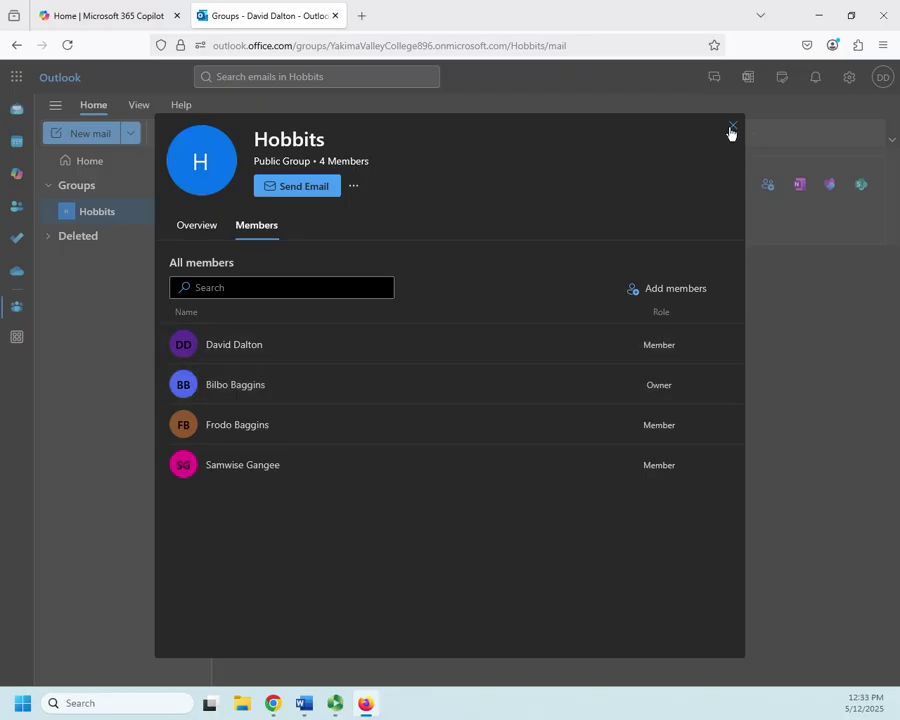
- Leave the Hobbits group and return to the Groups home page
left_click(355, 187)
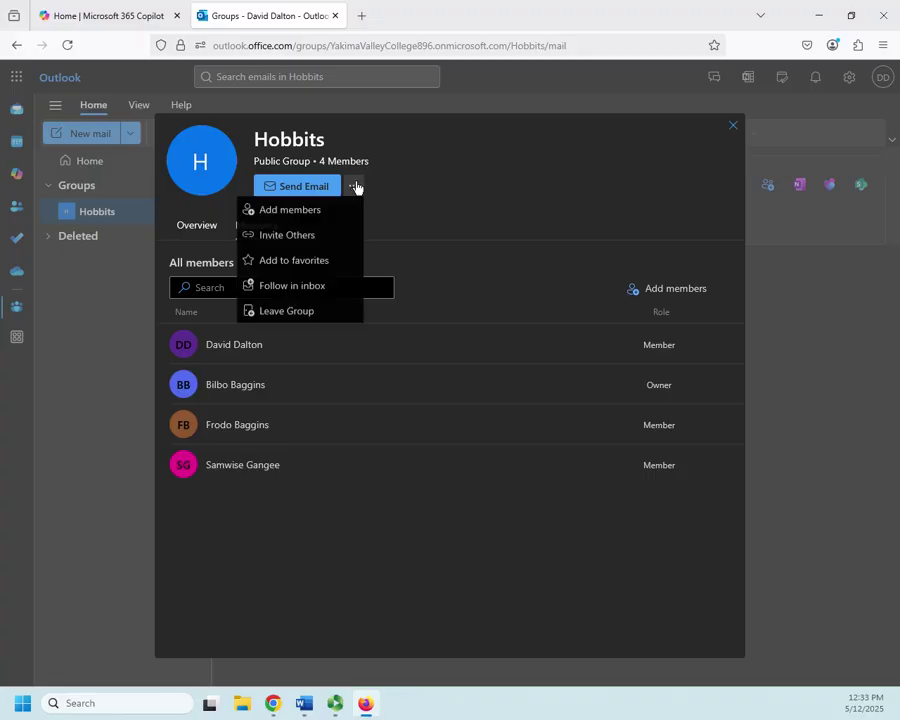
left_click(275, 312)
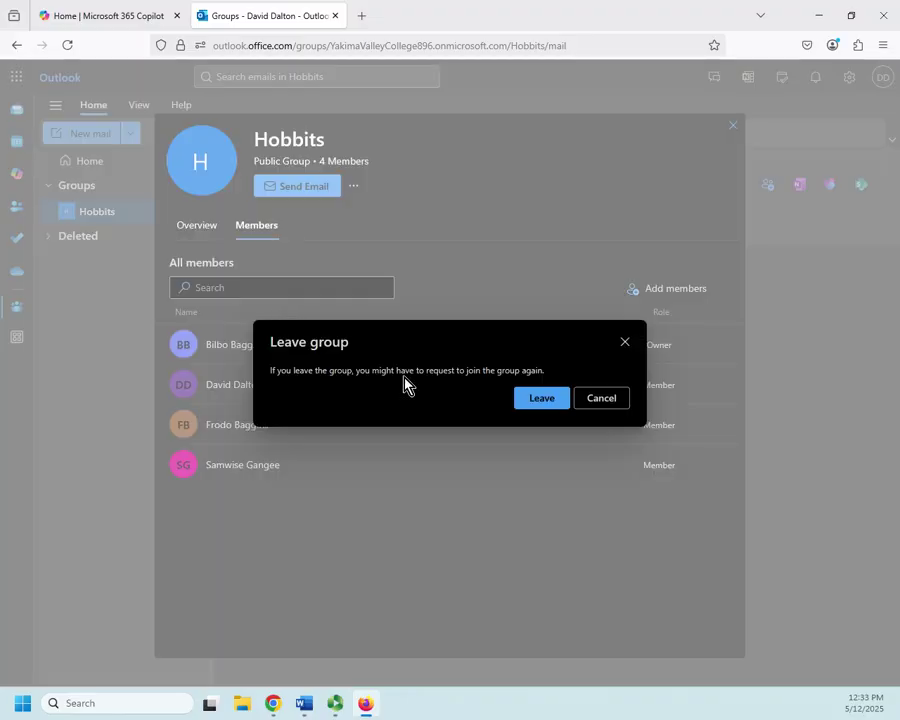
left_click(545, 402)
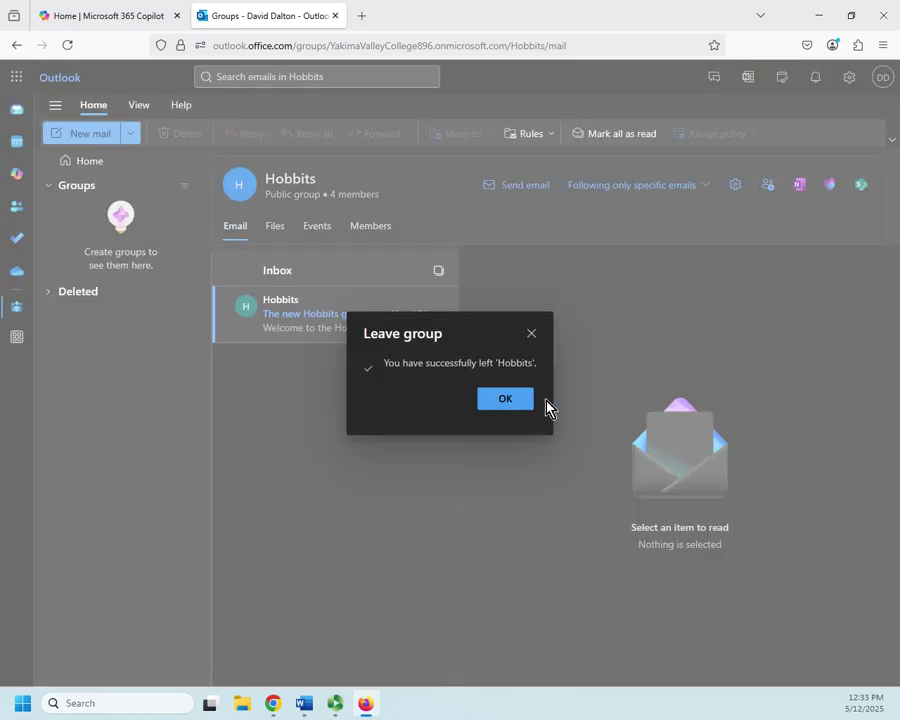
left_click(514, 408)
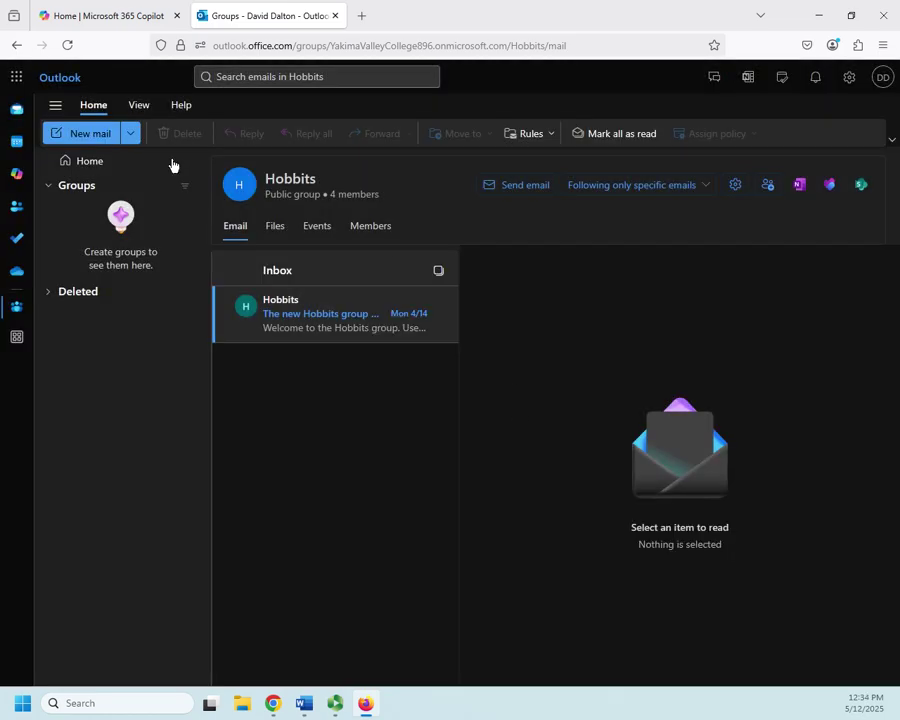
left_click(88, 164)
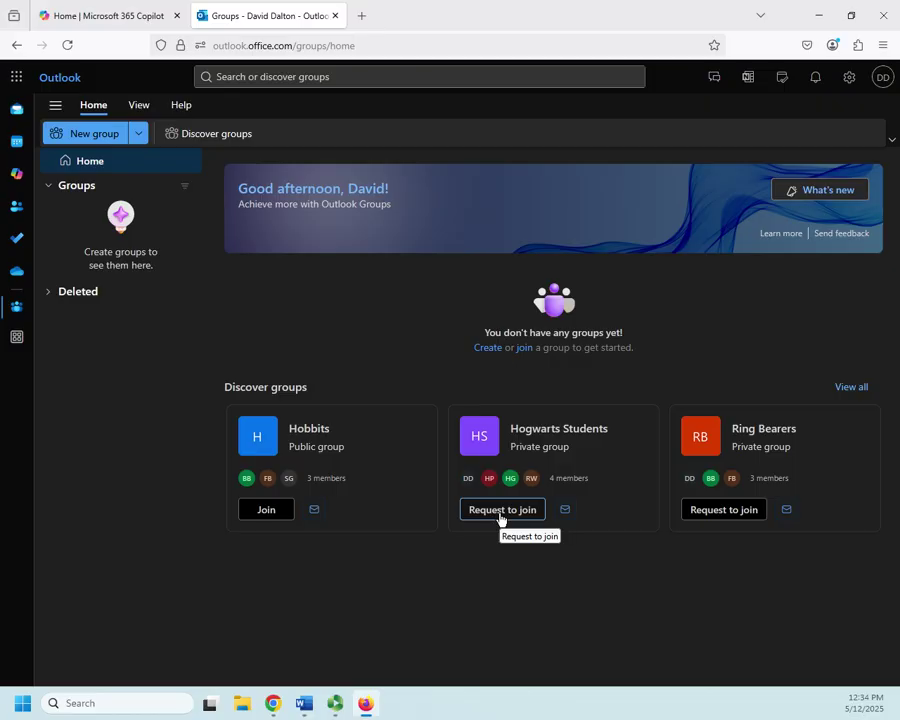
- Try to create a new group from the Groups home page, retrying the form before closing it
left_click(90, 140)
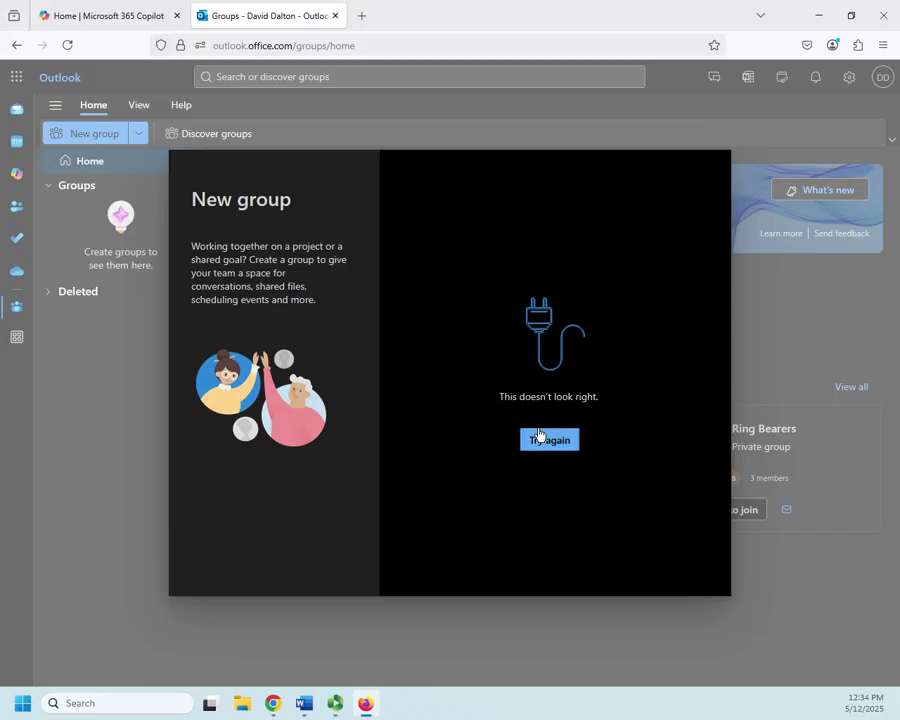
left_click(541, 437)
left_click(538, 449)
left_click(780, 288)
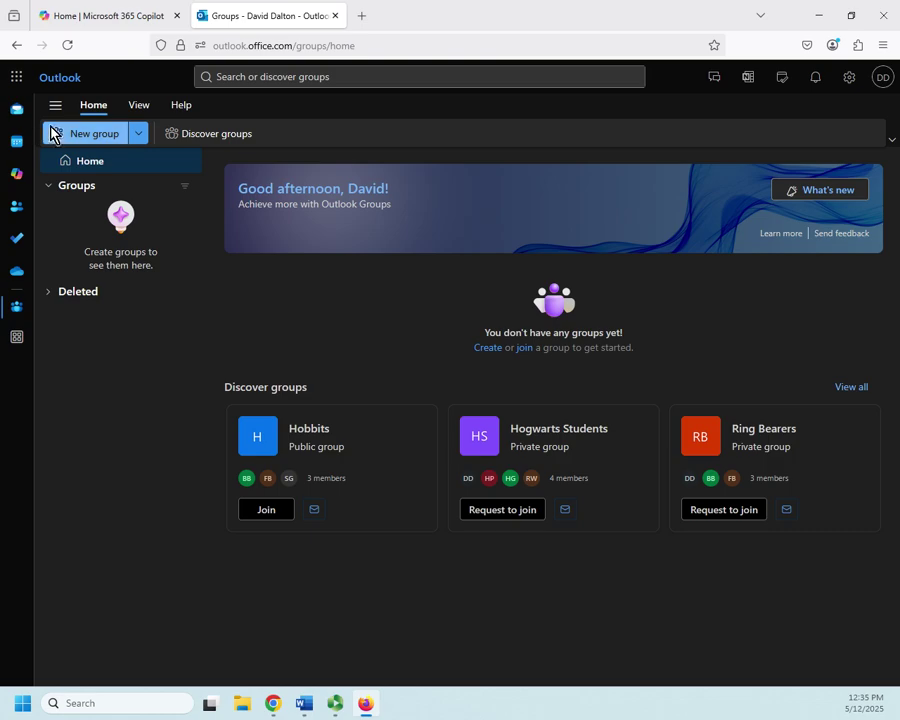
left_click(80, 137)
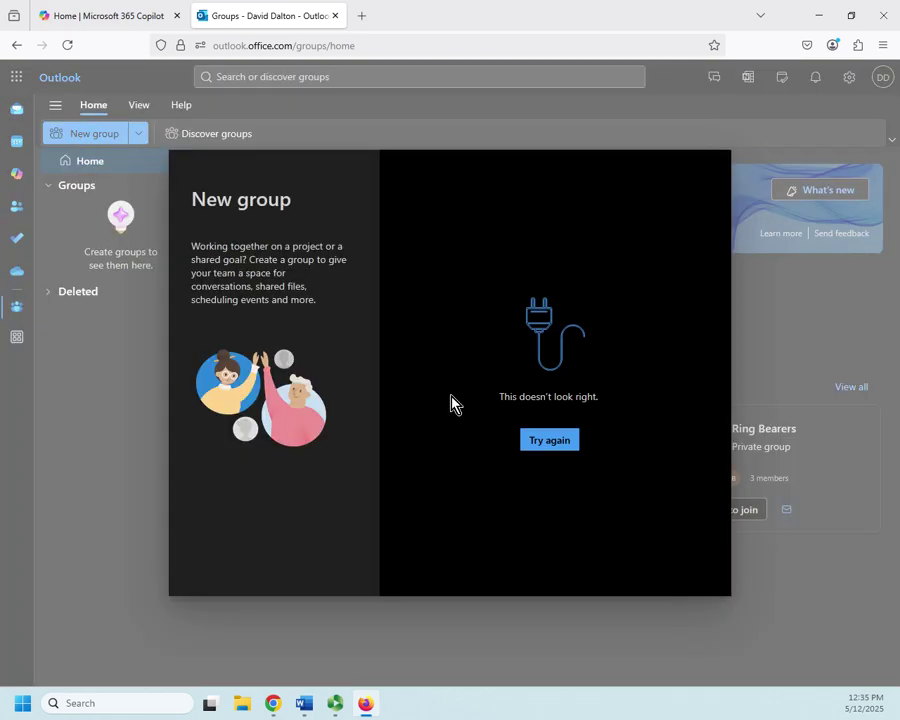
left_click(782, 341)
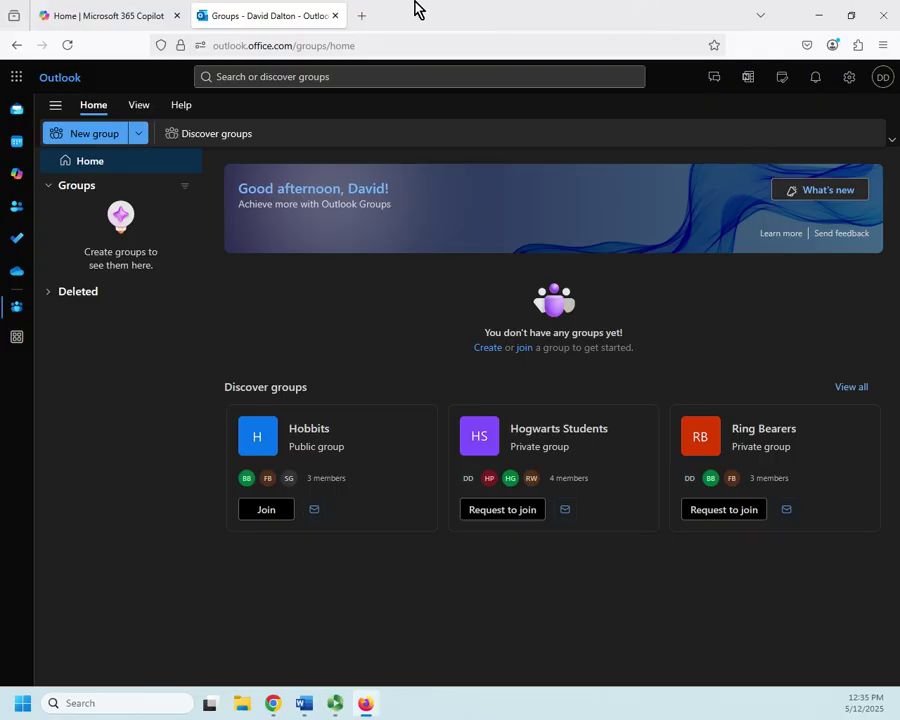
- Switch to the Microsoft 365 Copilot home page and open the Microsoft 365 admin center
left_click(115, 22)
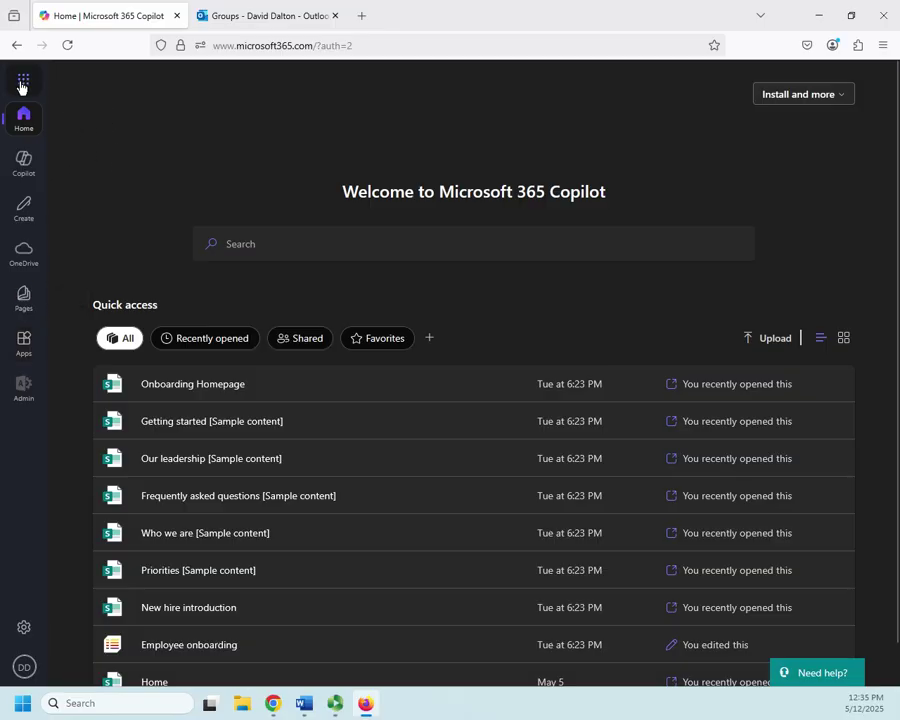
left_click(24, 390)
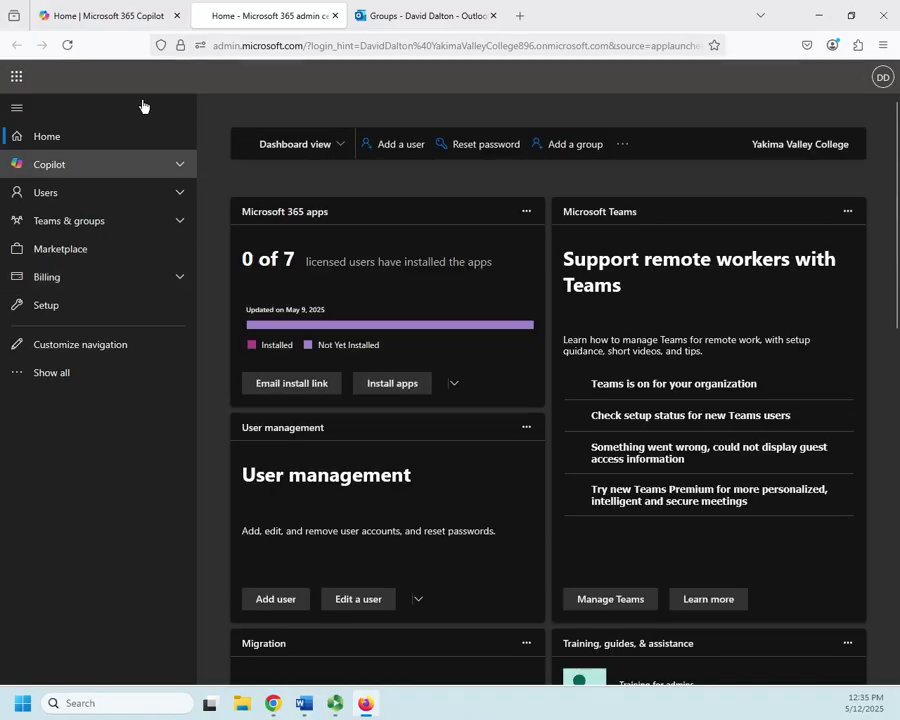
- Start a new Microsoft 365 group from the active teams and groups list, naming it Demo with a blank description
left_click(78, 228)
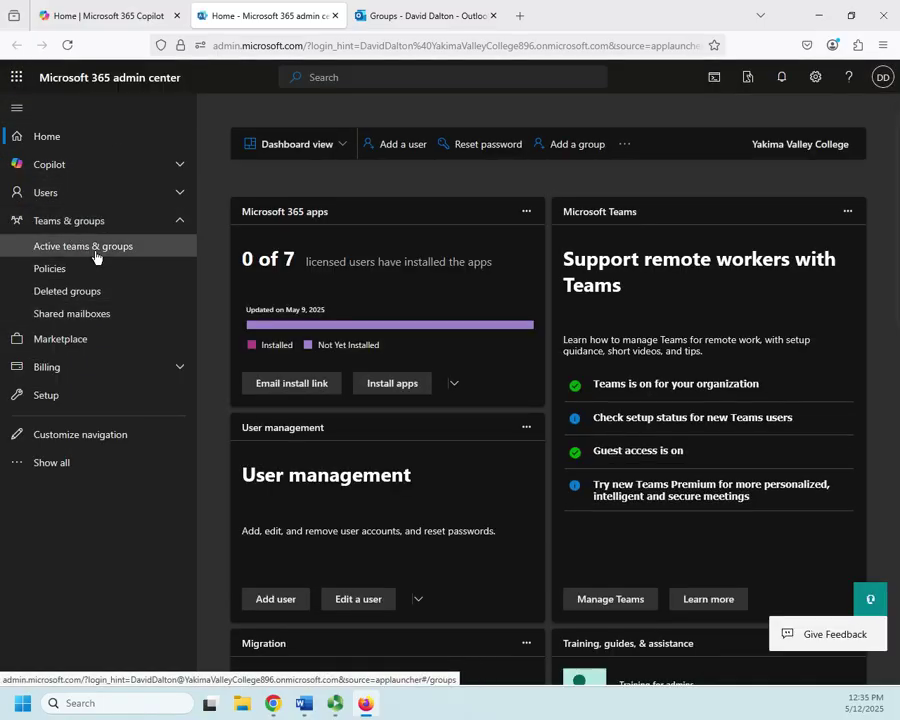
left_click(95, 252)
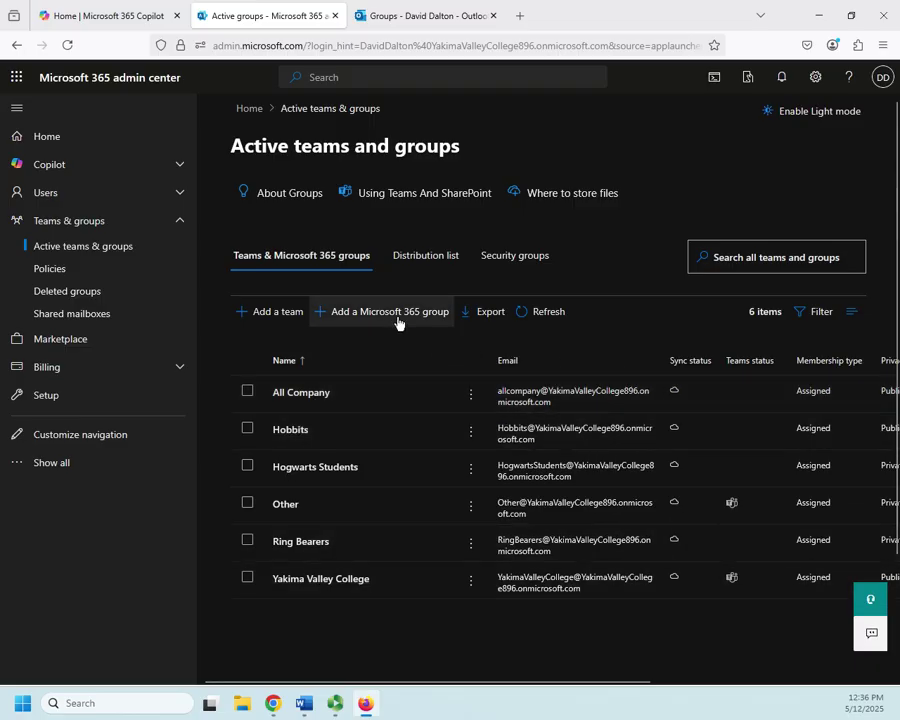
left_click(392, 313)
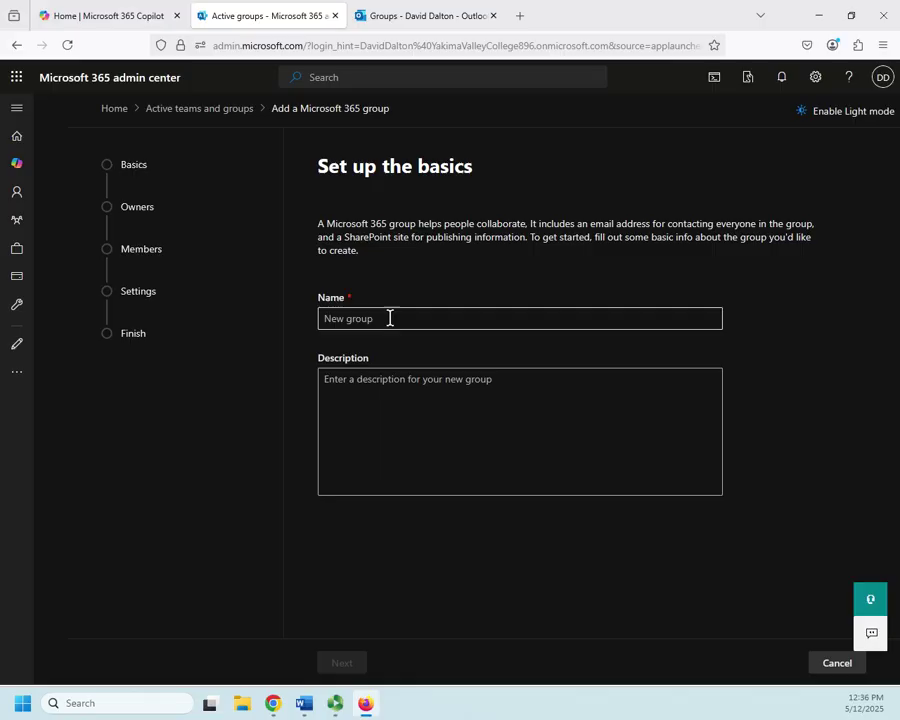
left_click(390, 316)
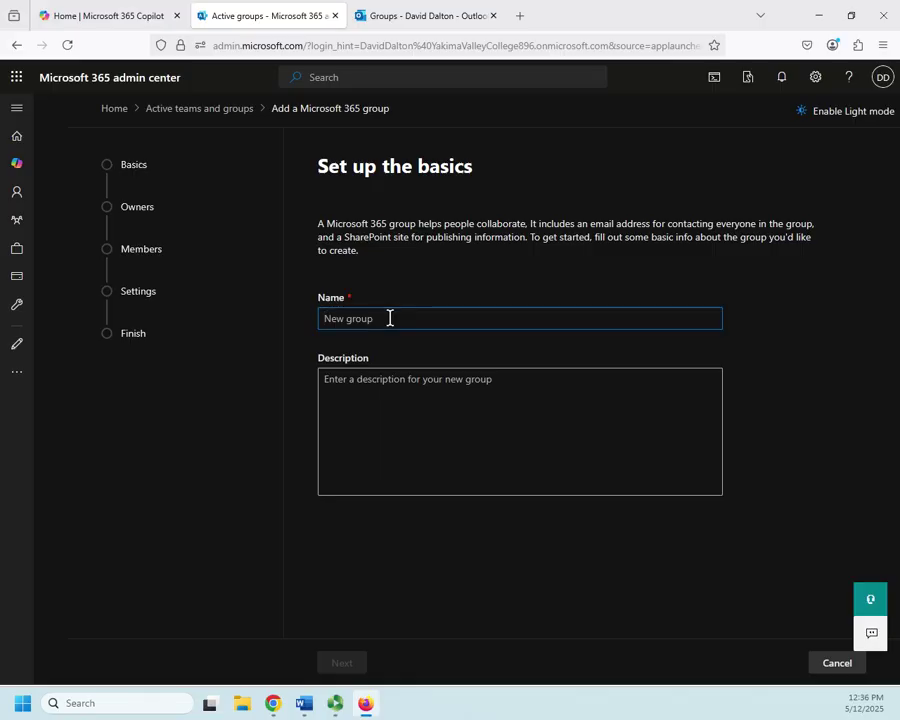
type("Demo")
left_click(460, 422)
left_click(344, 666)
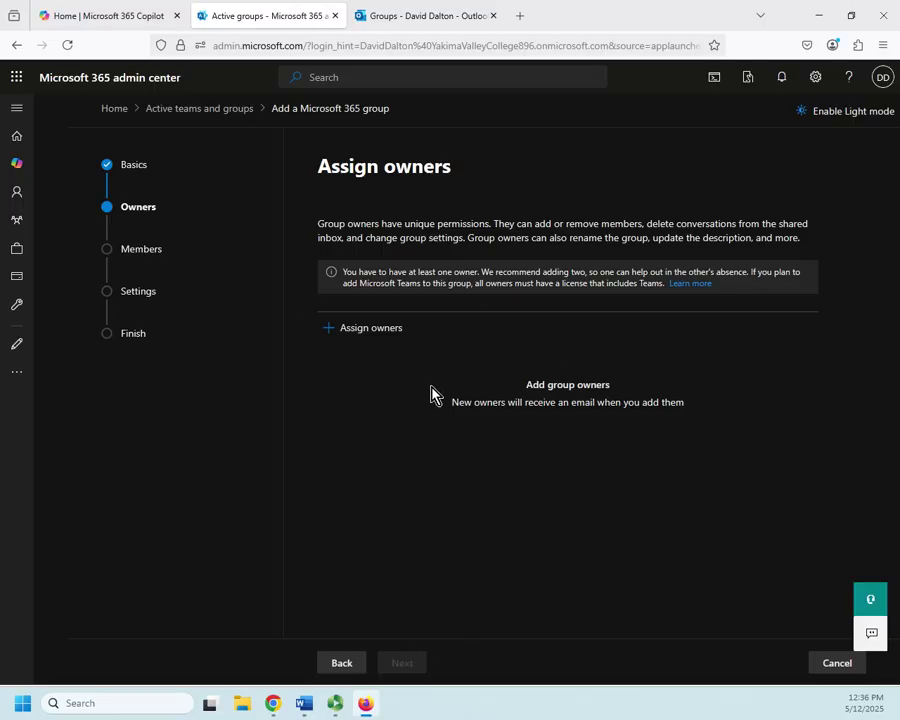
- Assign the user listed directly above GRY-commons as the Demo group's owner and continue without adding any members
left_click(371, 334)
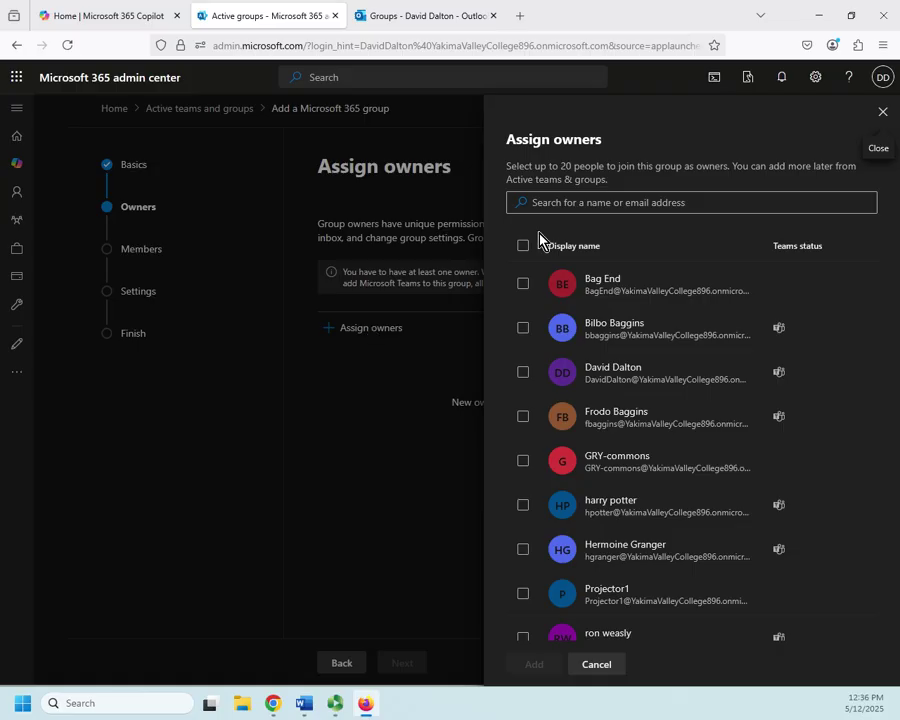
left_click(523, 418)
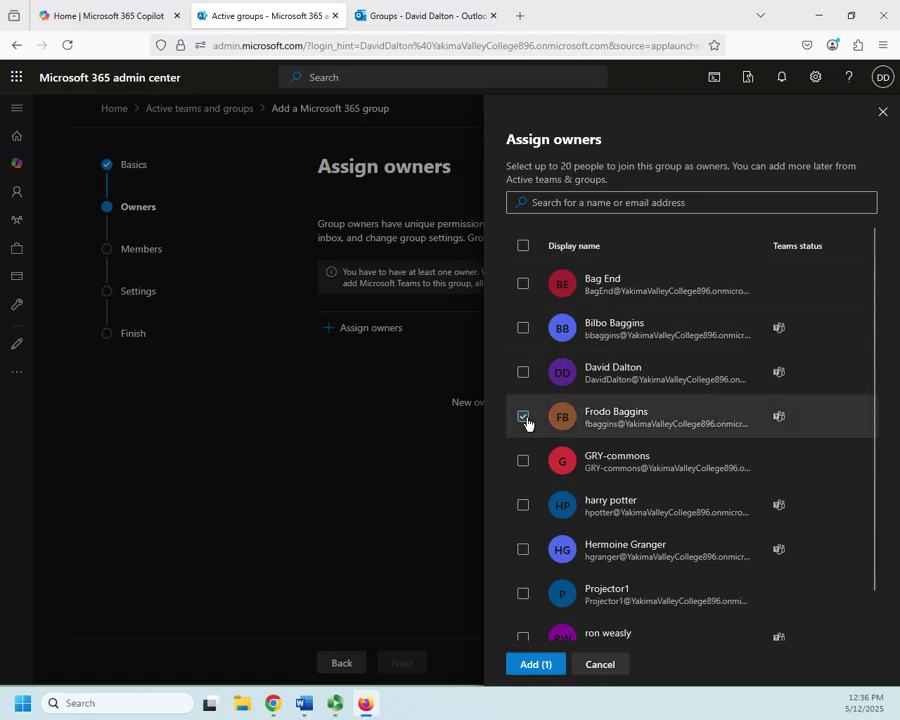
left_click(542, 665)
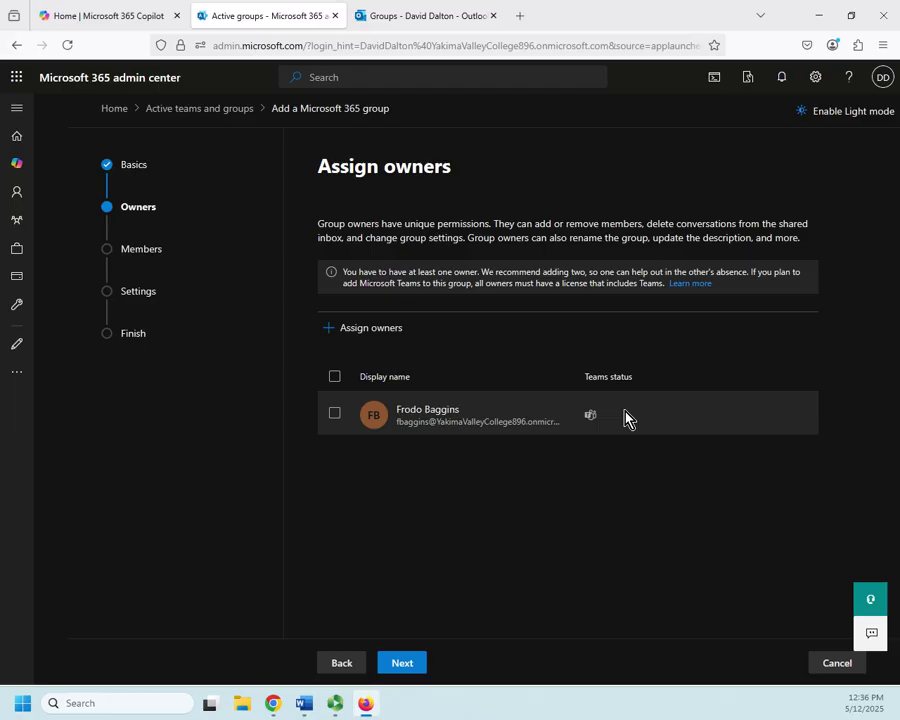
left_click(409, 668)
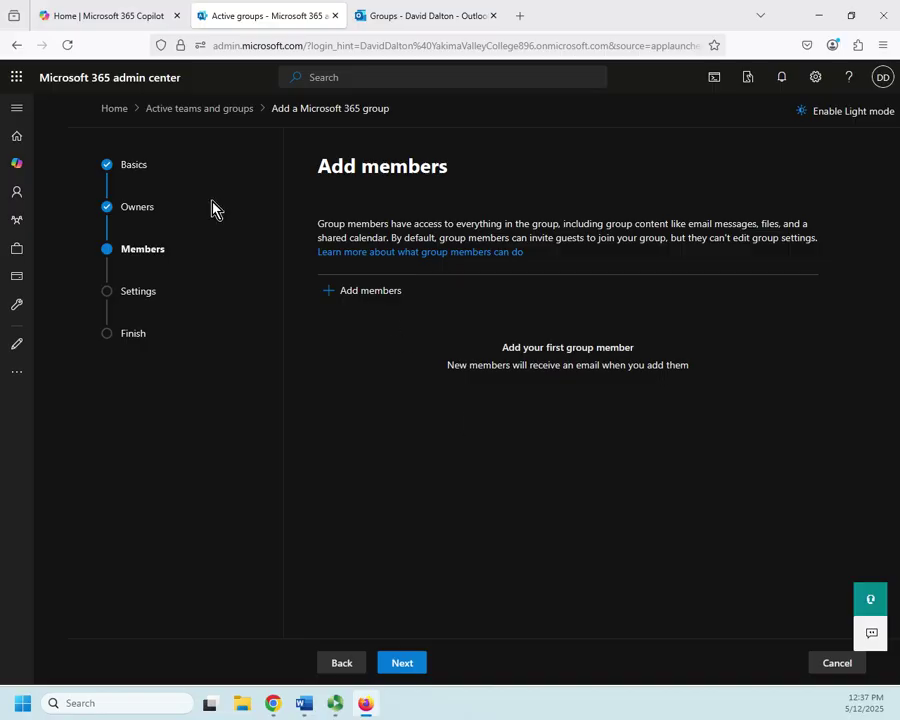
left_click(403, 665)
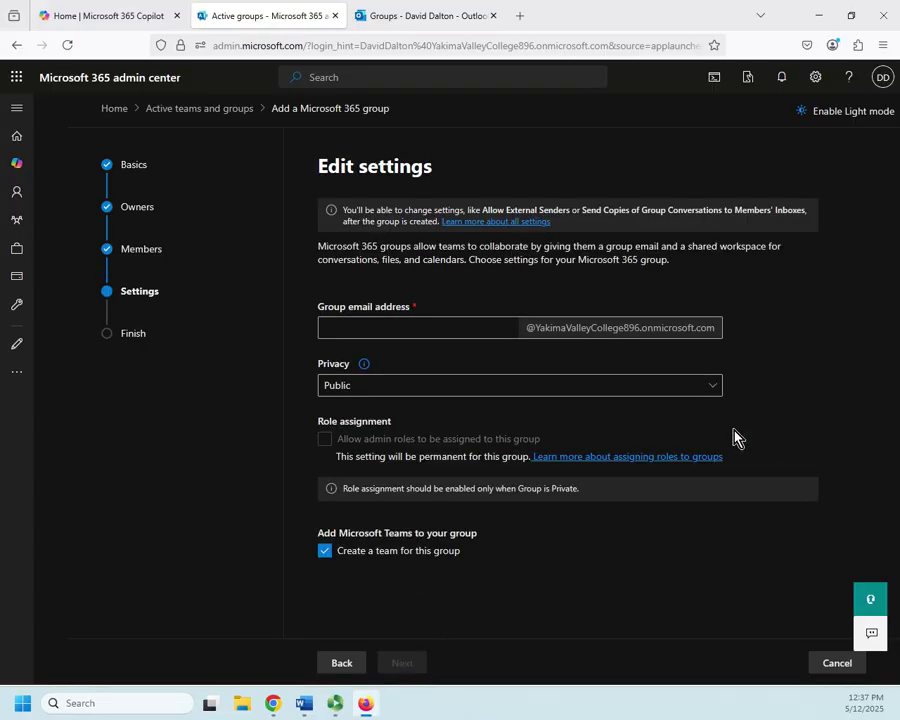
- Set the group email address to demo on the YakimaValleyCollege896 domain and keep the privacy as Public
left_click(424, 331)
type("de")
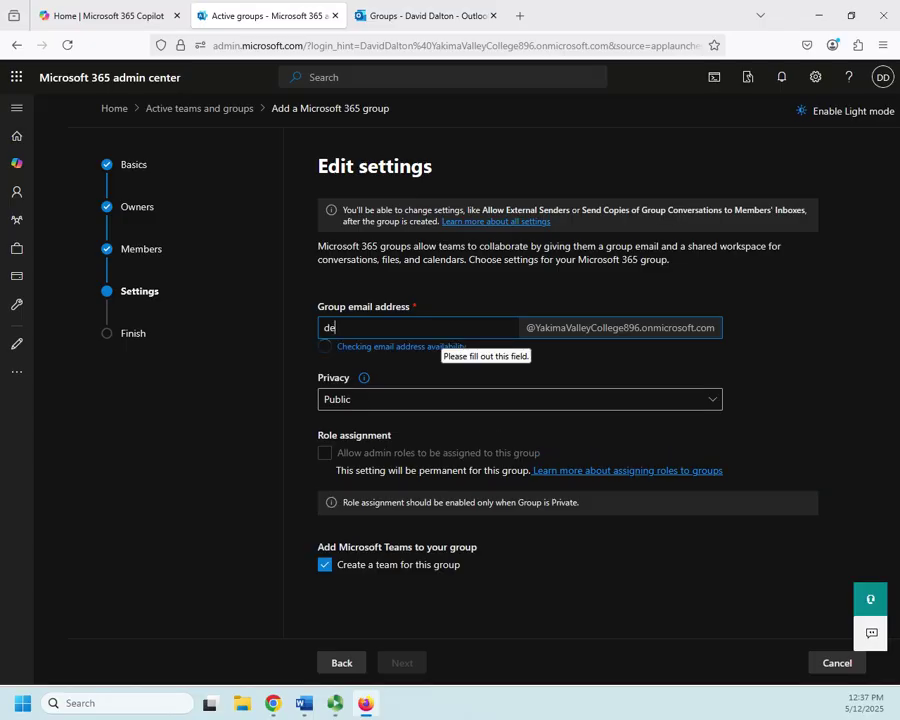
type("mo")
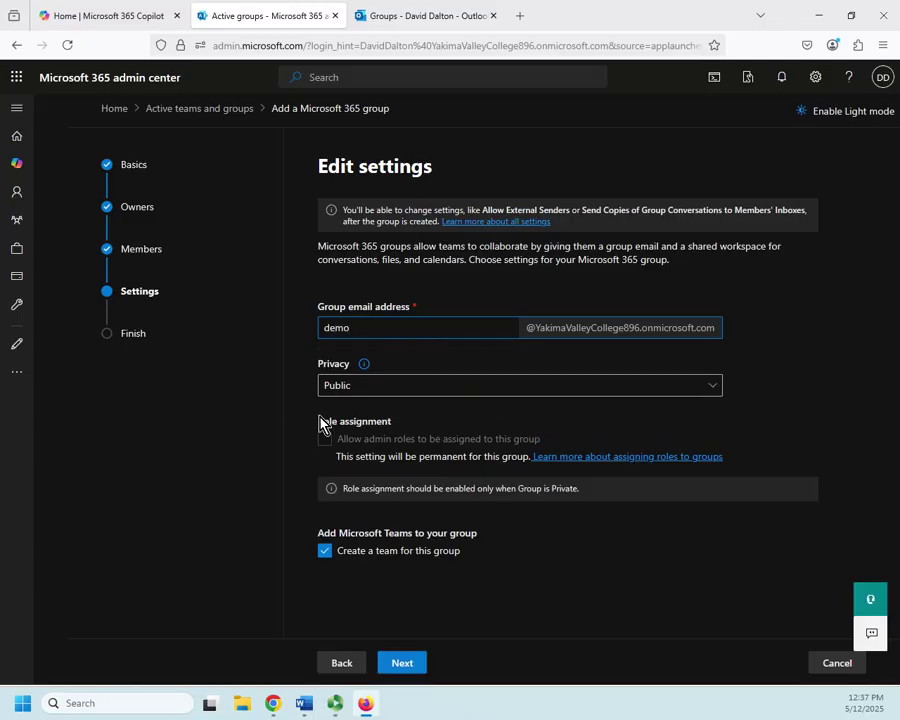
left_click(366, 385)
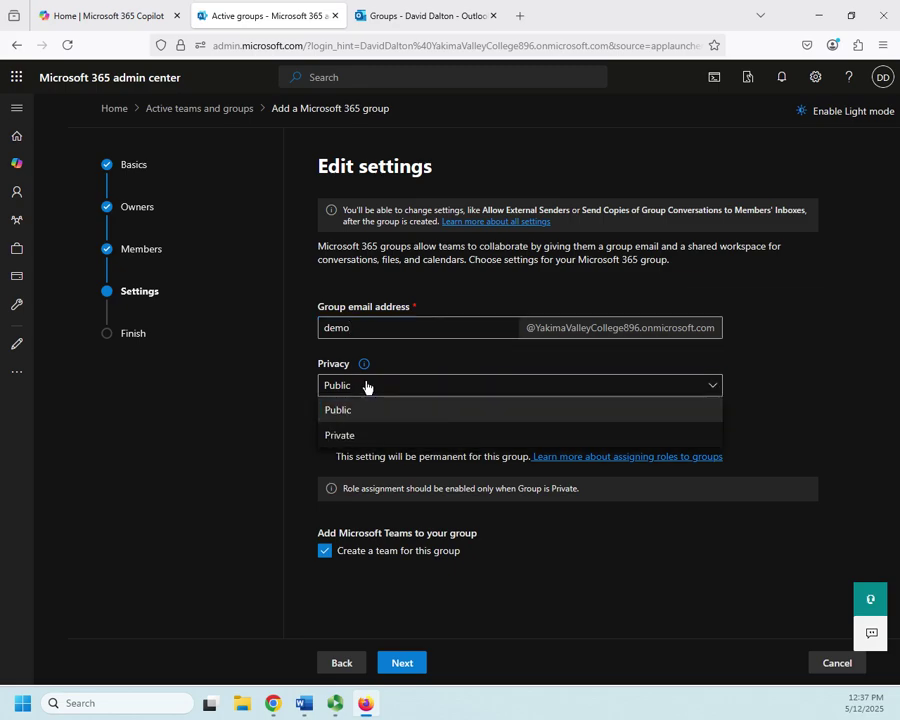
left_click(775, 347)
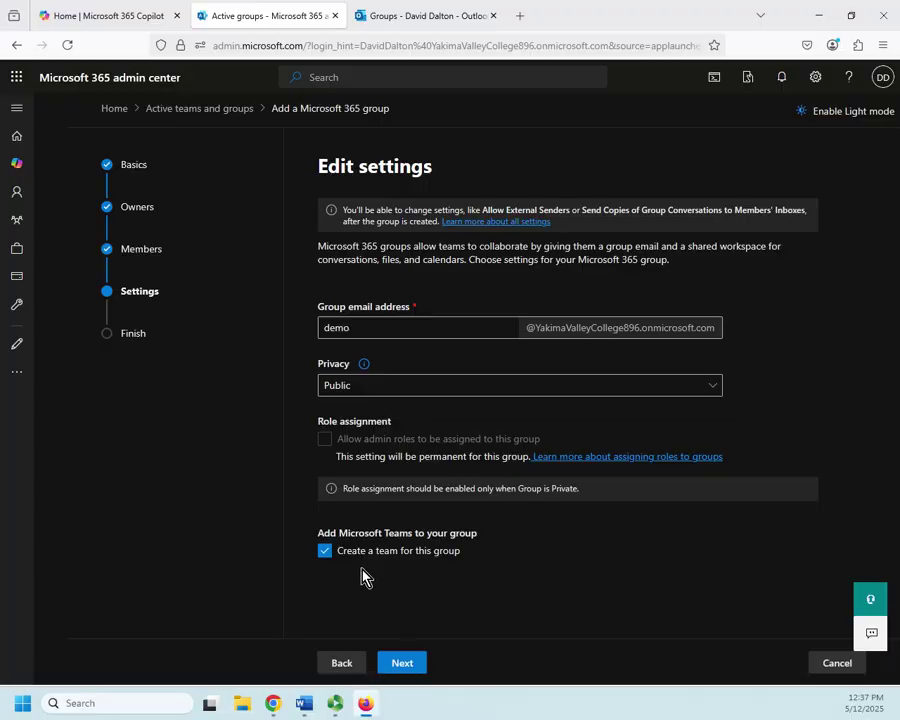
- Turn off creating a team for the Demo group, review the summary and create the group
left_click(324, 552)
left_click(374, 553)
left_click(386, 556)
left_click(410, 667)
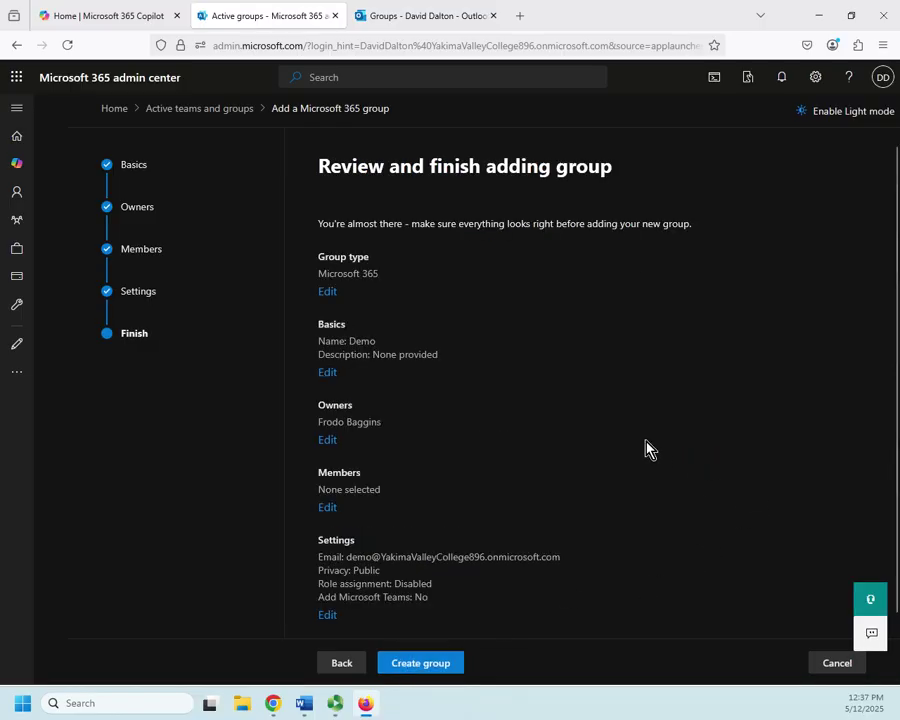
scroll(640, 440, "down", 1)
left_click(413, 665)
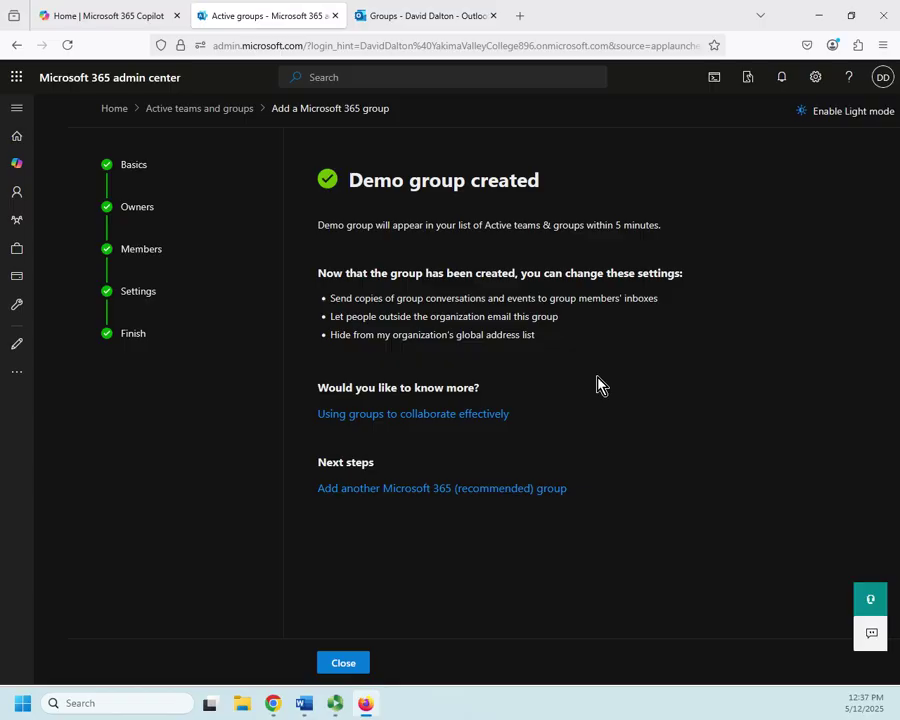
- Check Groups in Outlook, close the Outlook and admin center pages, and reopen the Groups home page from Outlook mail
left_click(441, 17)
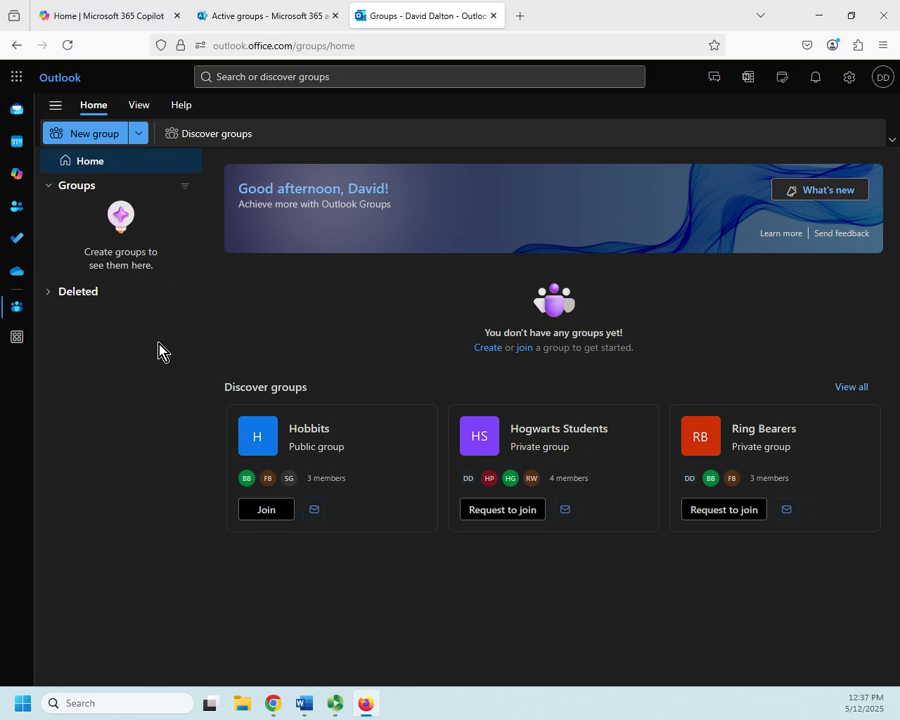
left_click(494, 16)
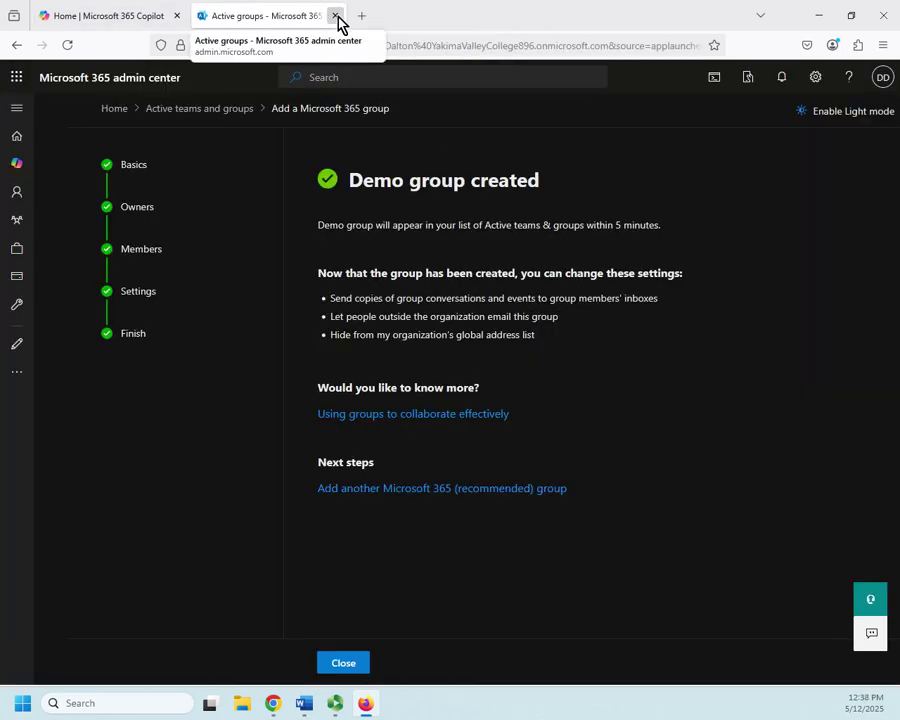
left_click(338, 17)
left_click(29, 83)
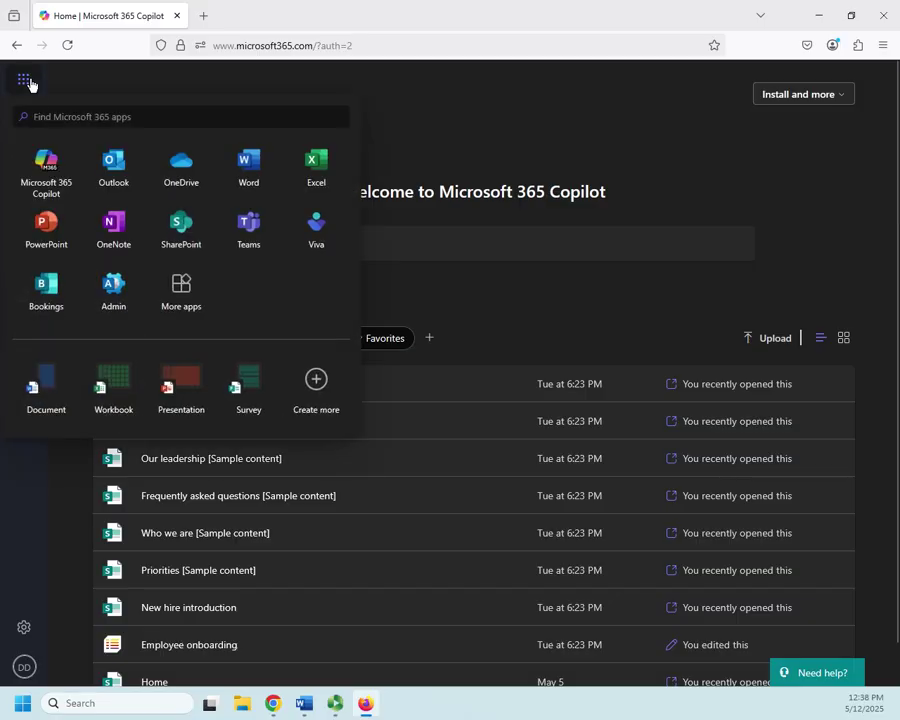
left_click(128, 181)
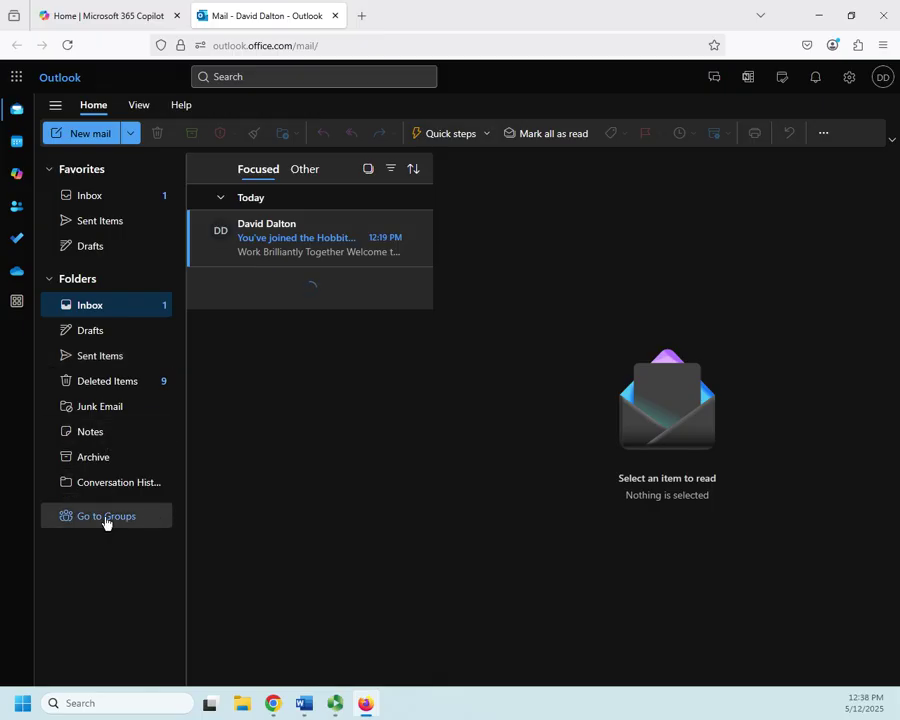
left_click(106, 518)
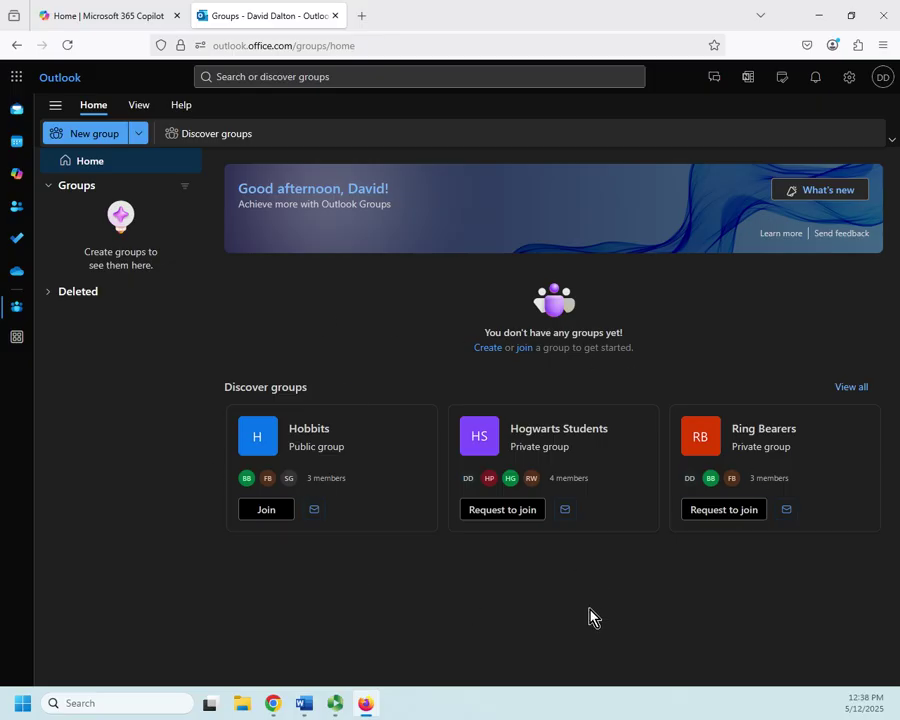
- Create an Outlook group named Demo2, reviewing its editable settings and keeping Private privacy and the member inbox subscription
left_click(488, 348)
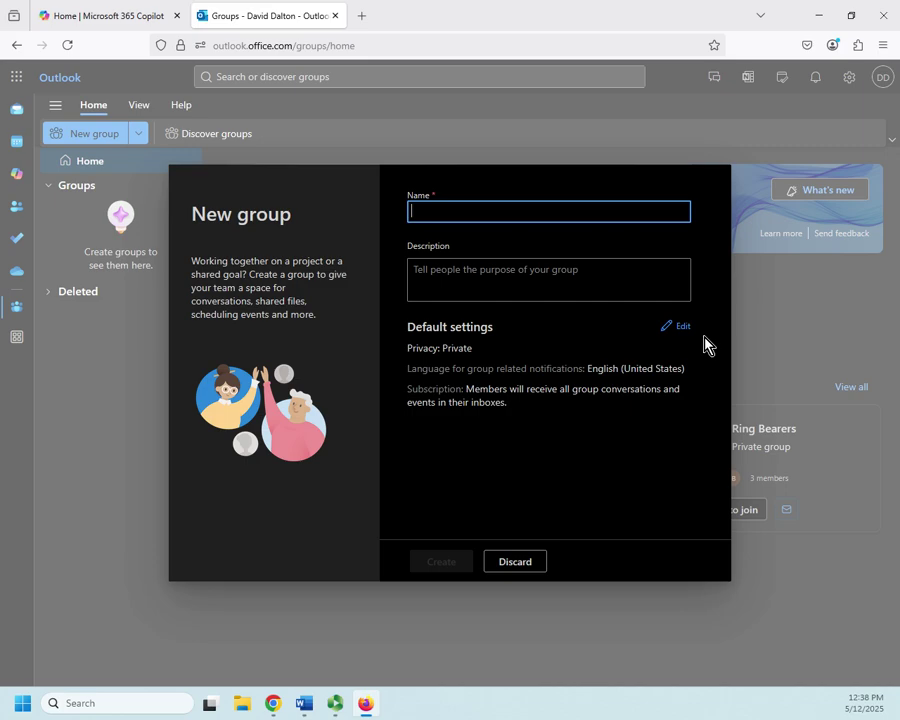
type("Demo")
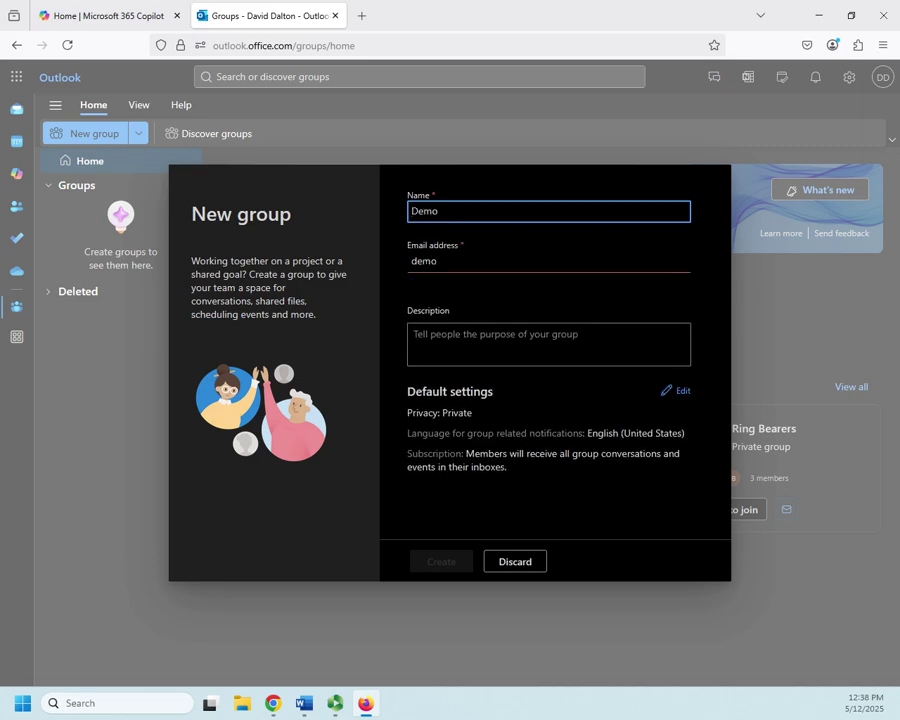
type("2")
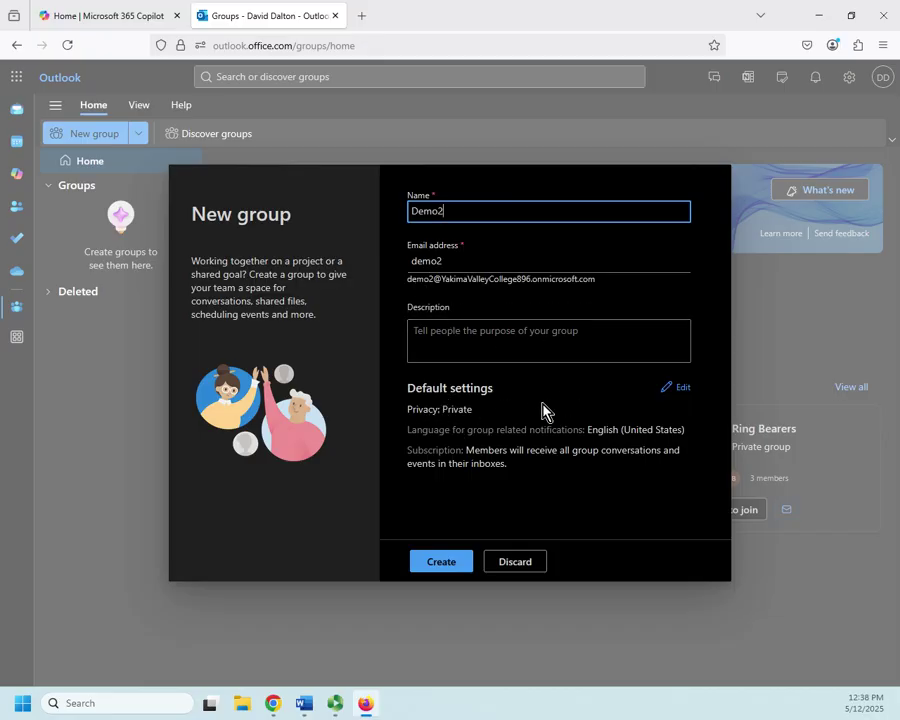
left_click(679, 390)
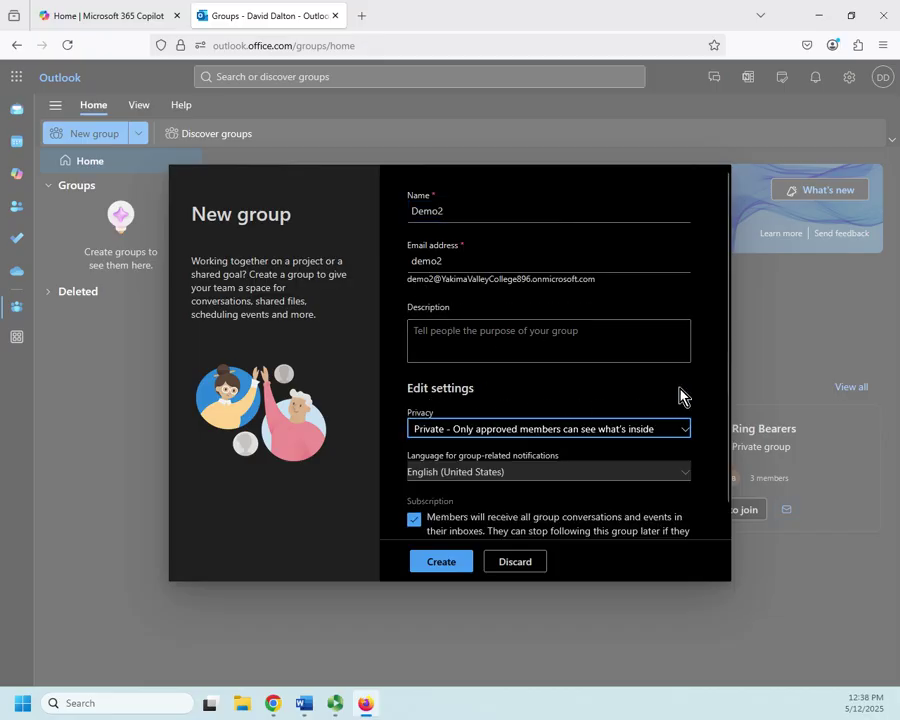
left_click(586, 433)
scroll(585, 438, "down", 1)
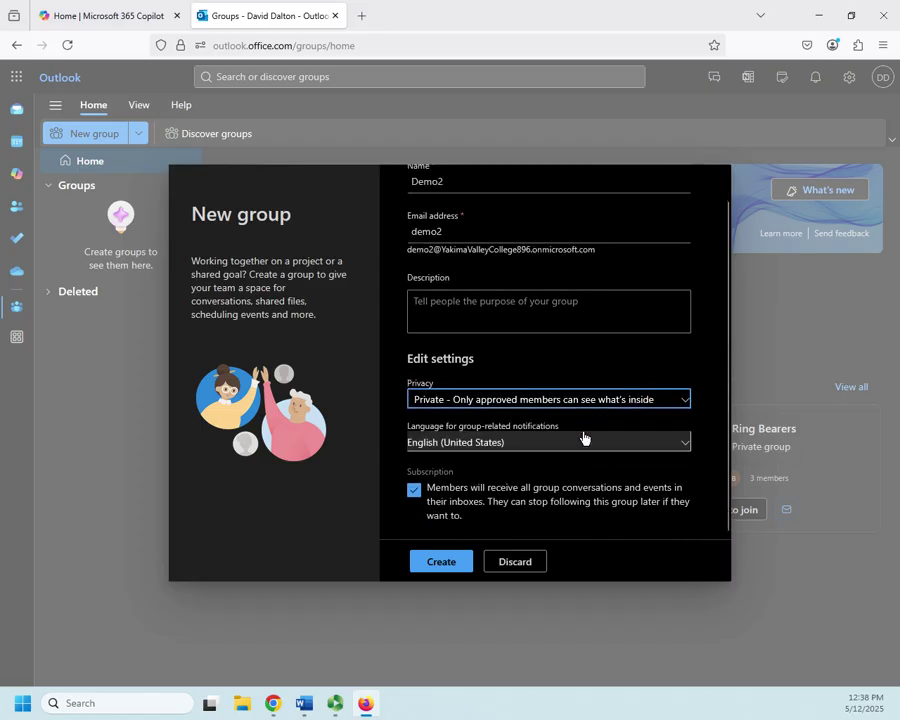
scroll(584, 437, "up", 1)
scroll(562, 477, "down", 1)
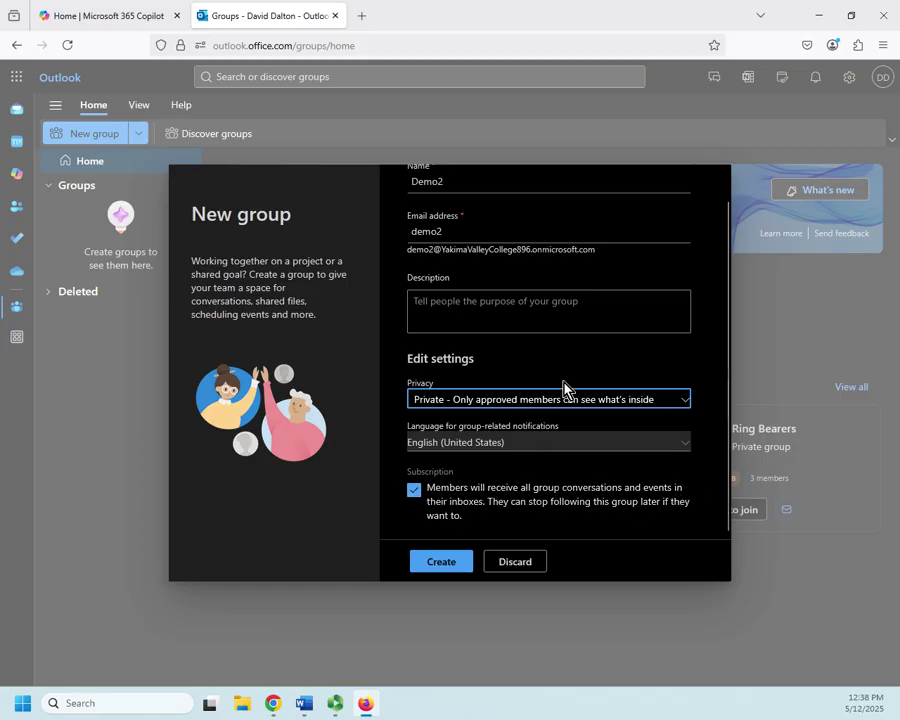
scroll(550, 365, "up", 1)
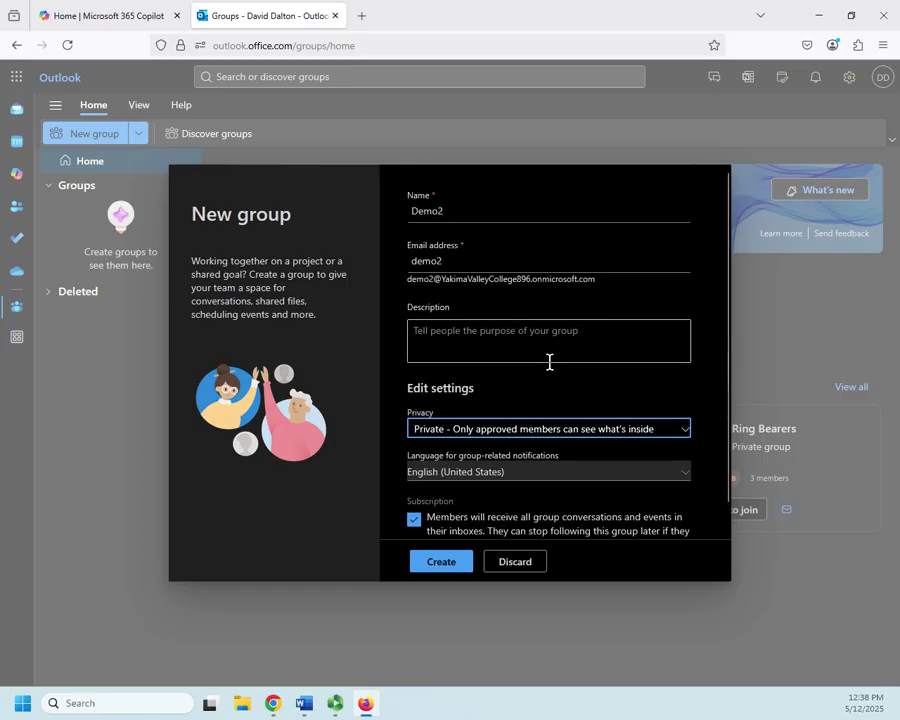
left_click(433, 562)
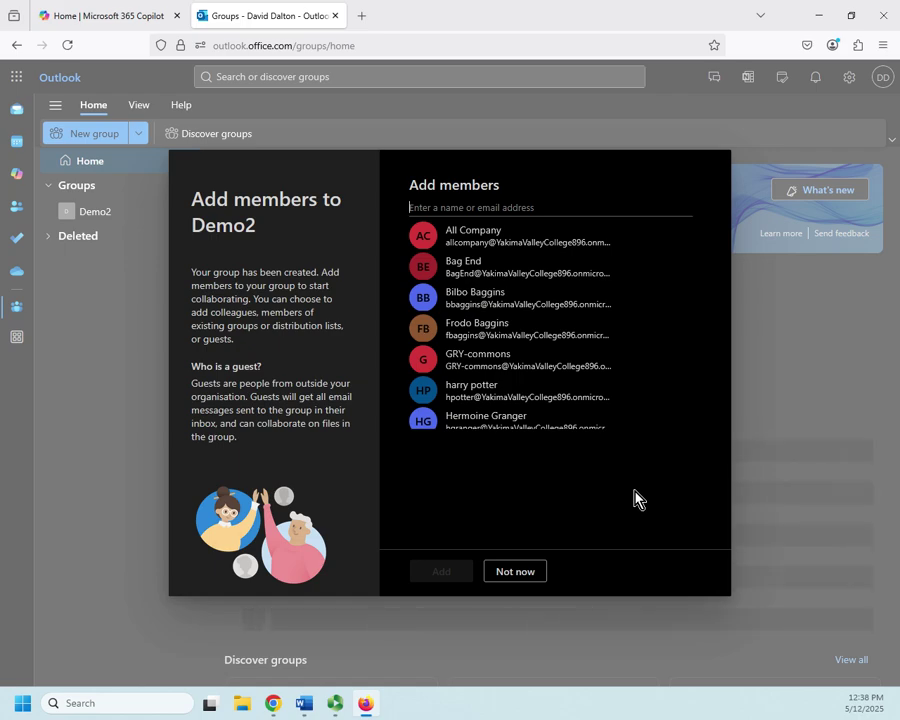
- Add the two users listed directly after GRY-commons to Demo2 with the Member role
left_click(418, 393)
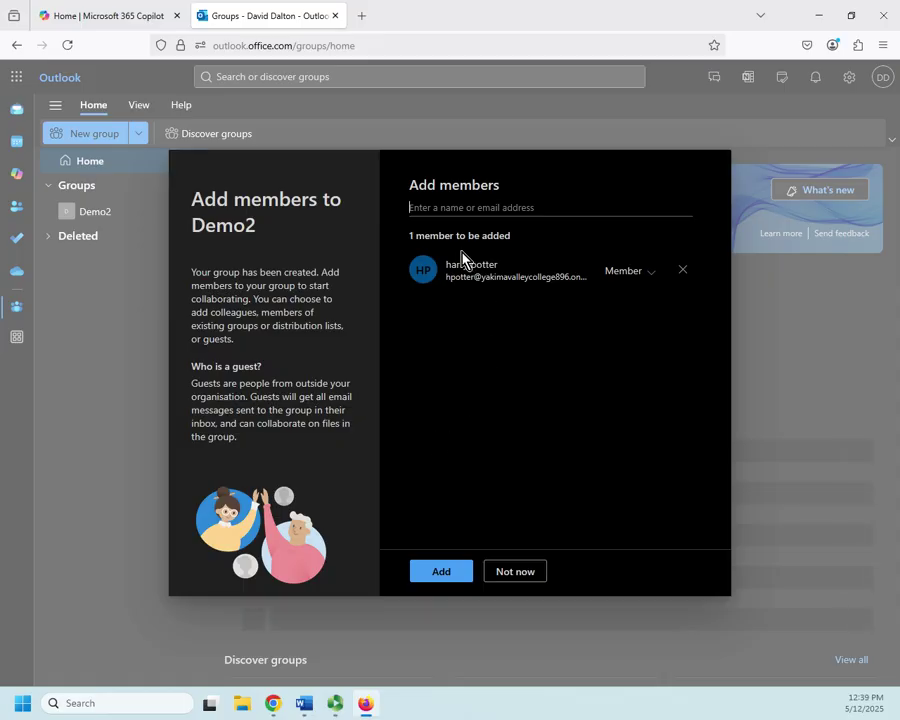
left_click(444, 207)
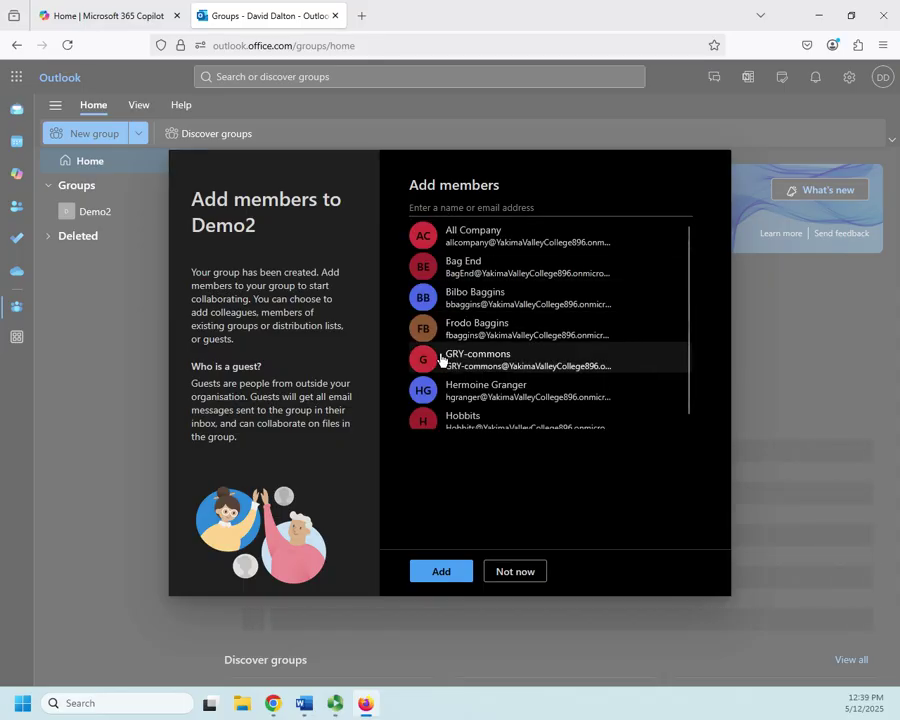
left_click(430, 392)
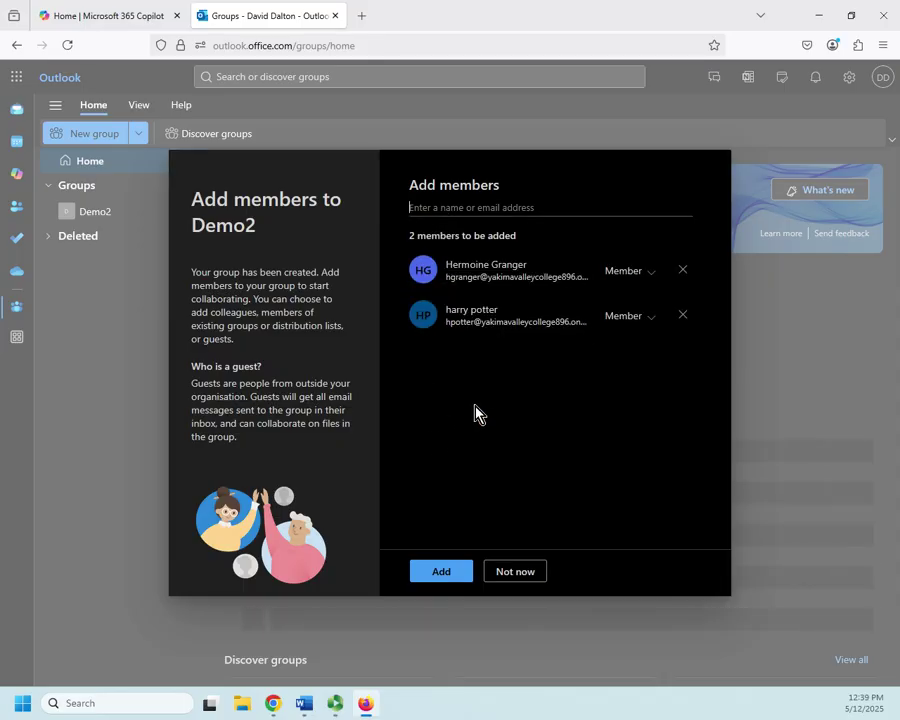
left_click(455, 578)
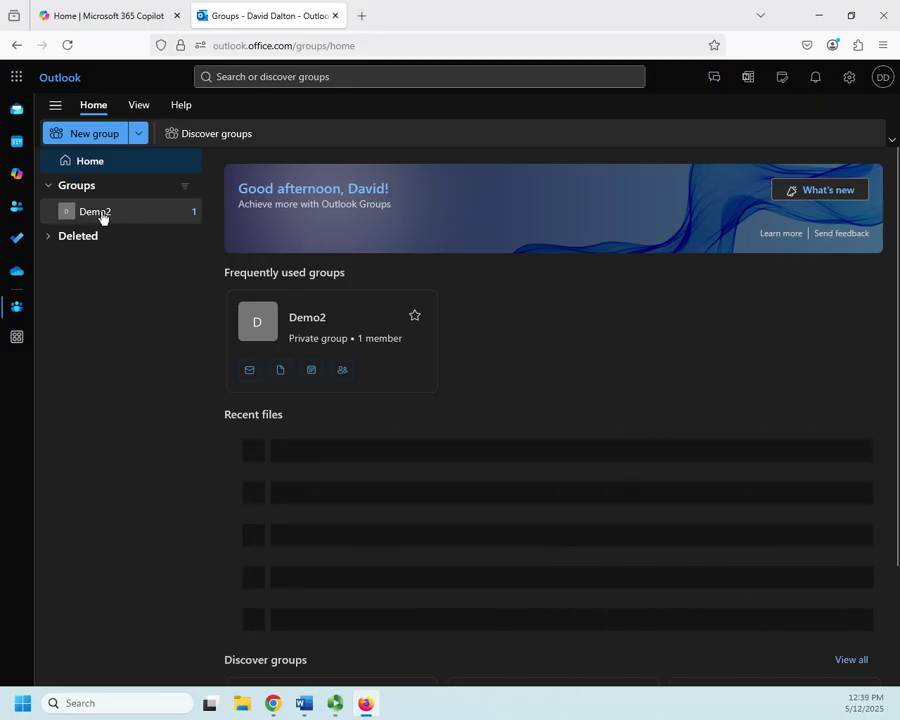
- Open the Demo2 group, try to edit its details, and close Outlook
left_click(97, 212)
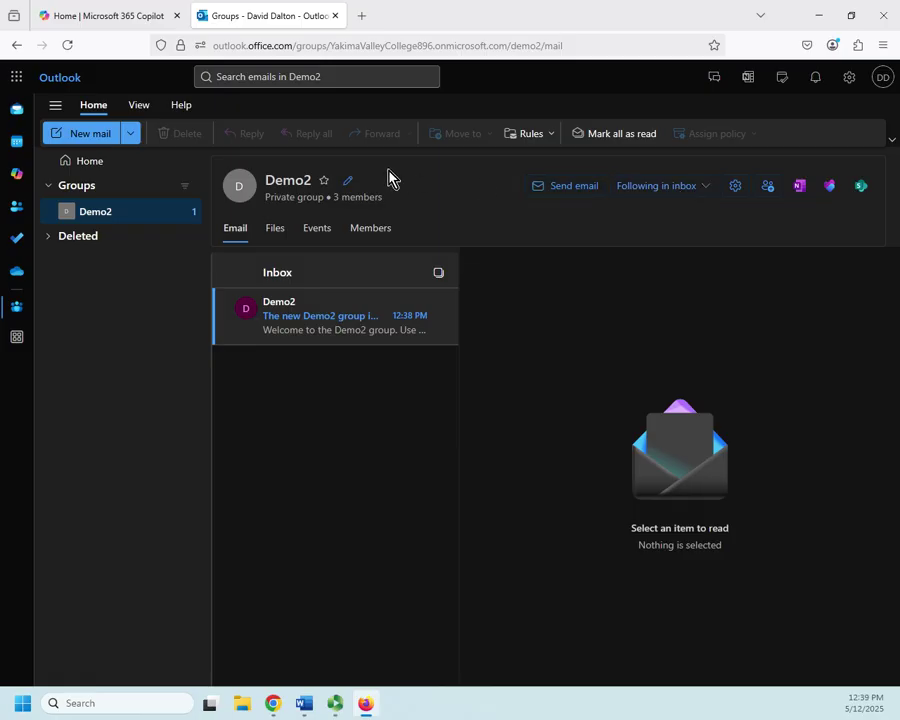
left_click(348, 182)
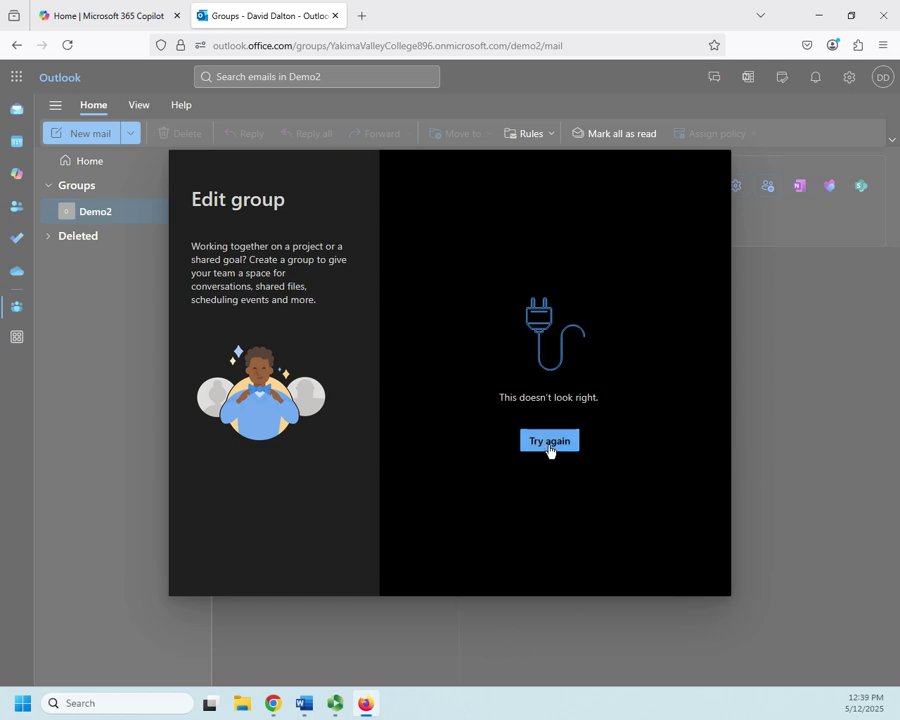
left_click(337, 16)
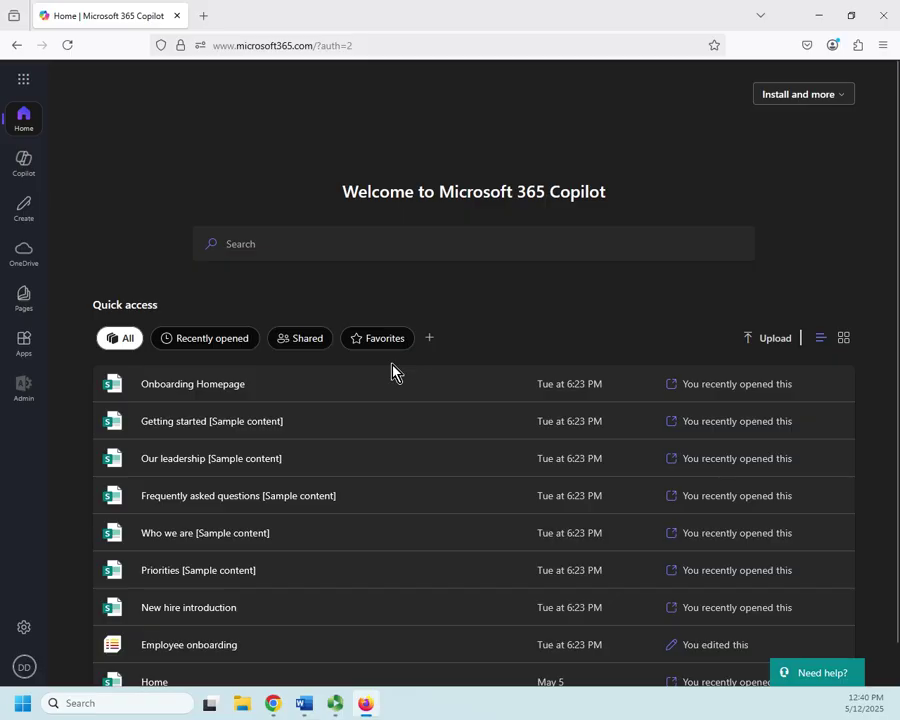